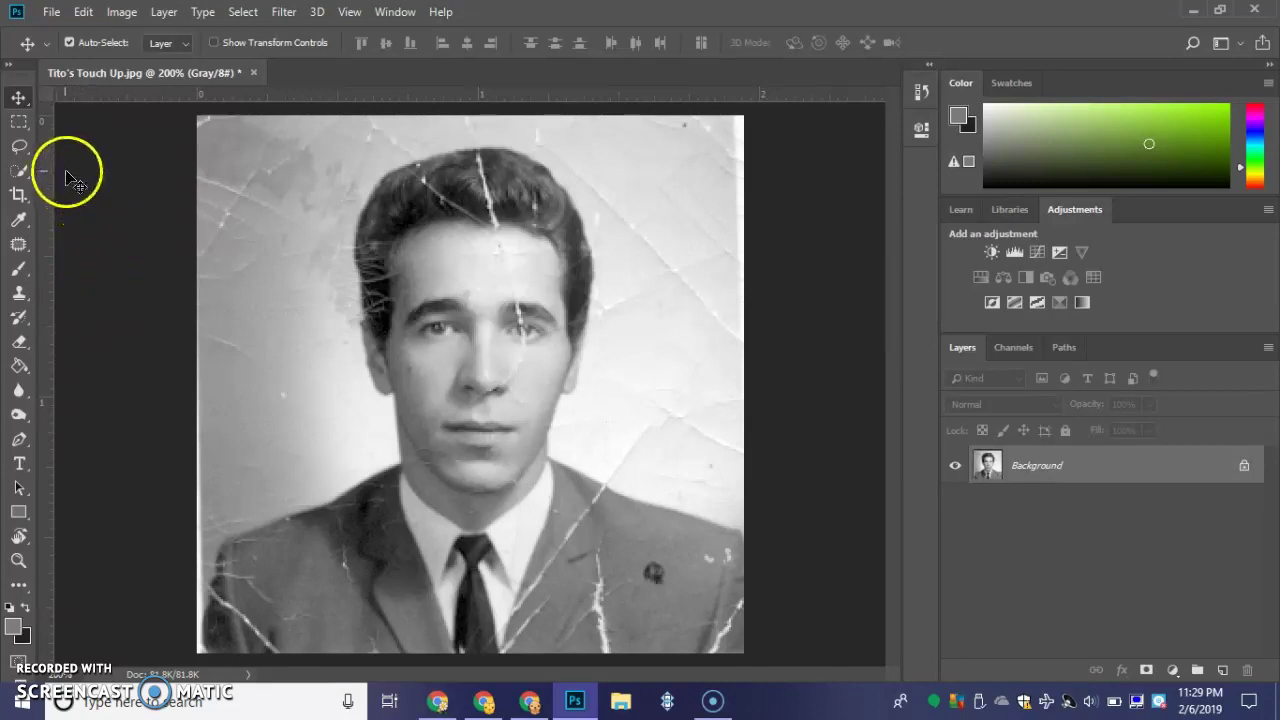
- Activate the Spot Healing Brush and adjust its brush size to 8 px
{"action": "left_click", "coordinate": [21, 244]}
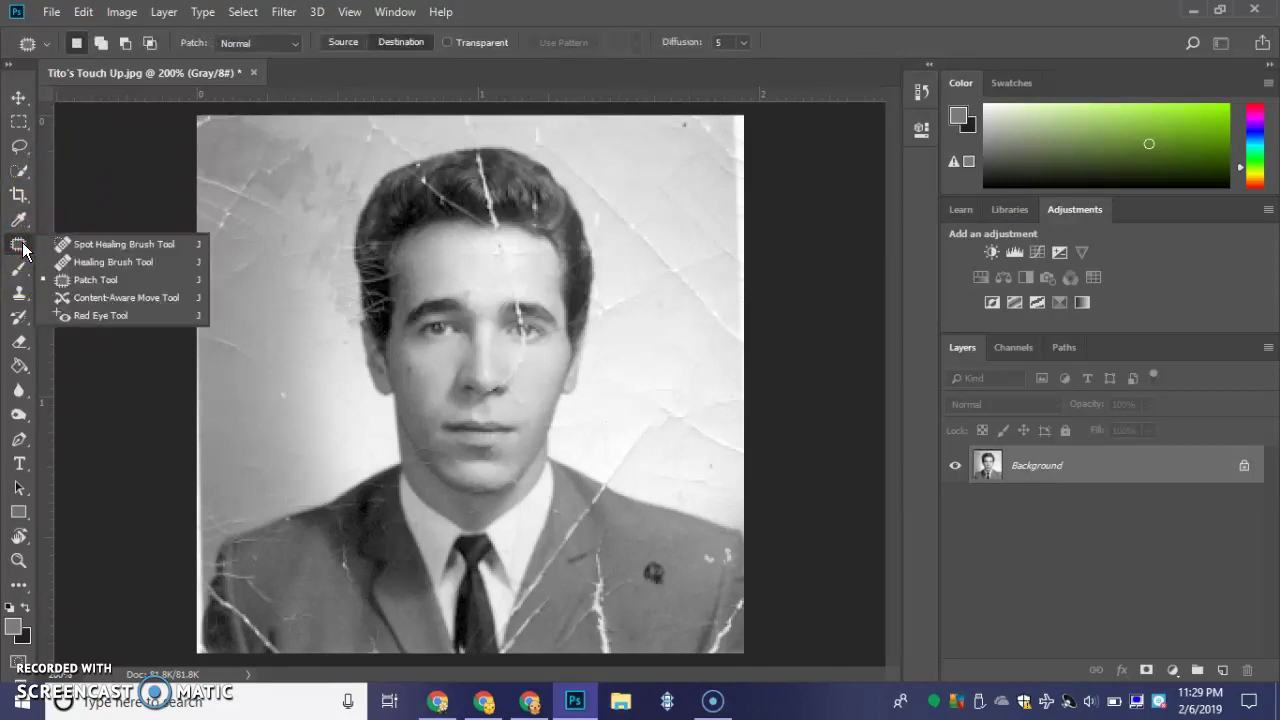
{"action": "left_click", "coordinate": [81, 254]}
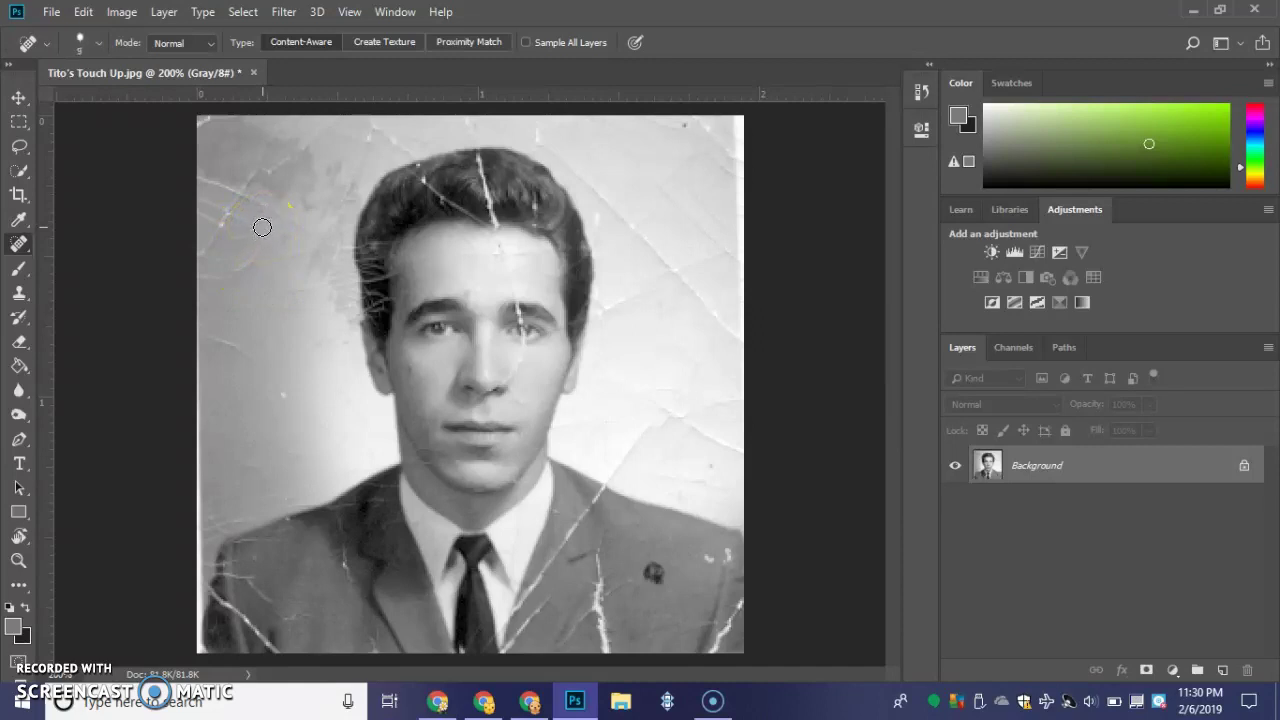
{"action": "key", "text": "bracketright"}
{"action": "key", "text": "bracketright"}
{"action": "key", "text": "bracketright"}
{"action": "key", "text": "bracketright"}
{"action": "key", "text": "bracketright"}
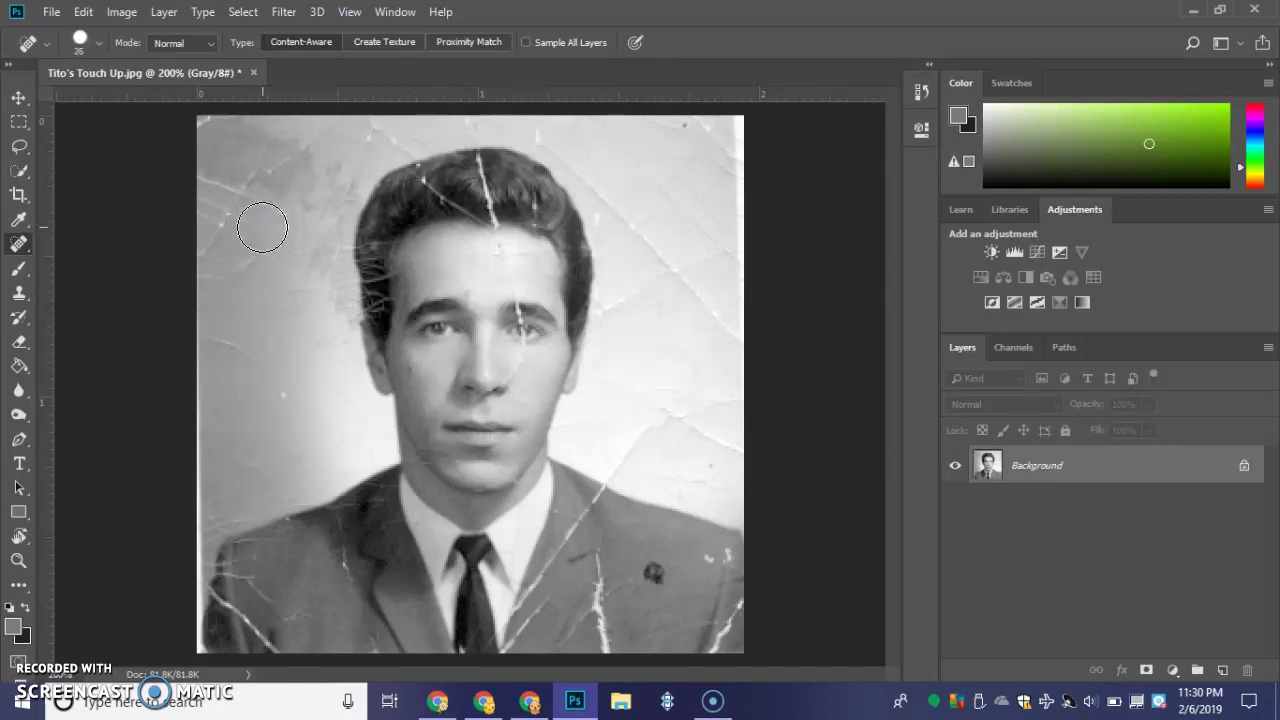
{"action": "key", "text": "bracketleft"}
{"action": "key", "text": "bracketleft"}
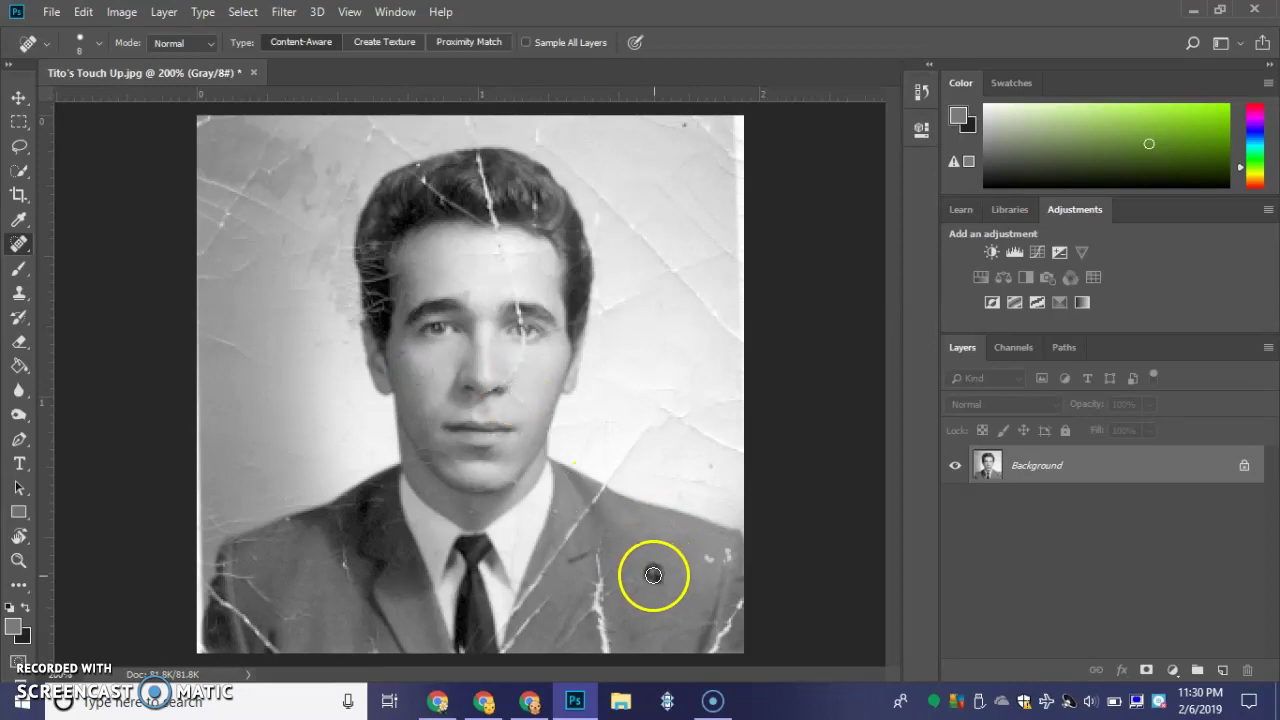
- Heal the dark round spot on the suit jacket's chest with the Spot Healing Brush enlarged to 15 px
{"action": "left_click_drag", "start_coordinate": [645, 575], "coordinate": [651, 573]}
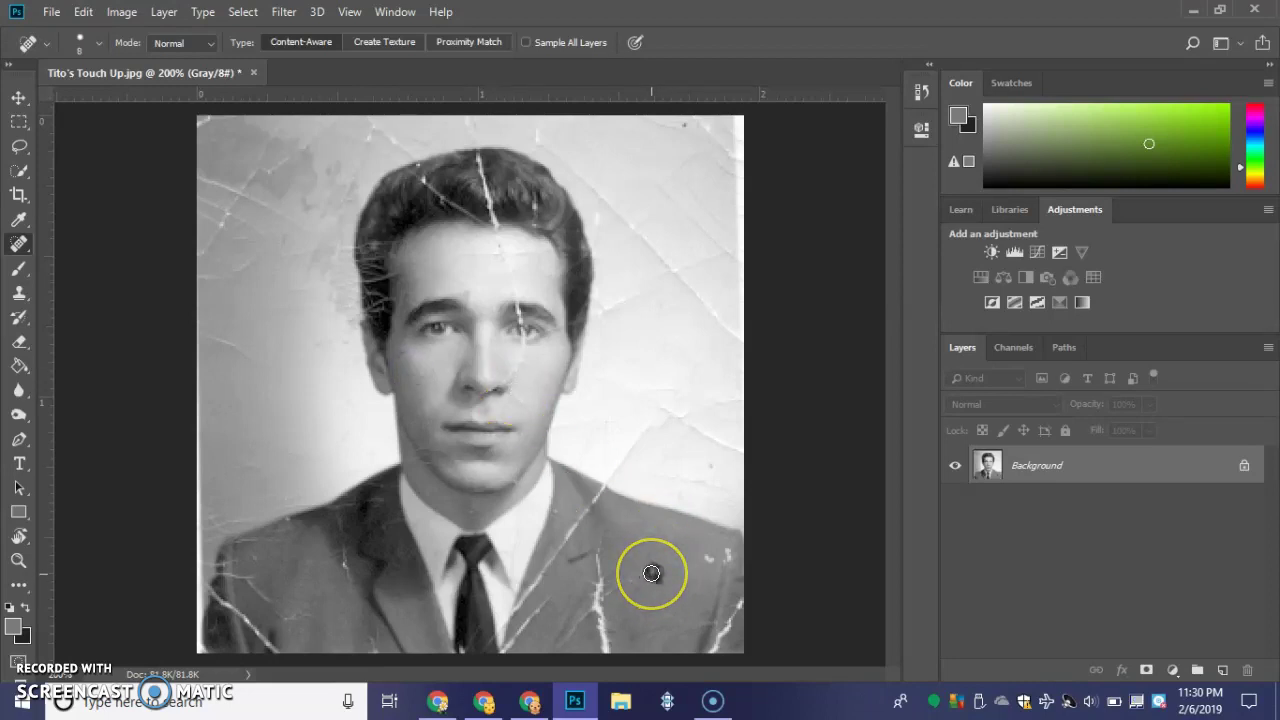
{"action": "key", "text": "bracketright"}
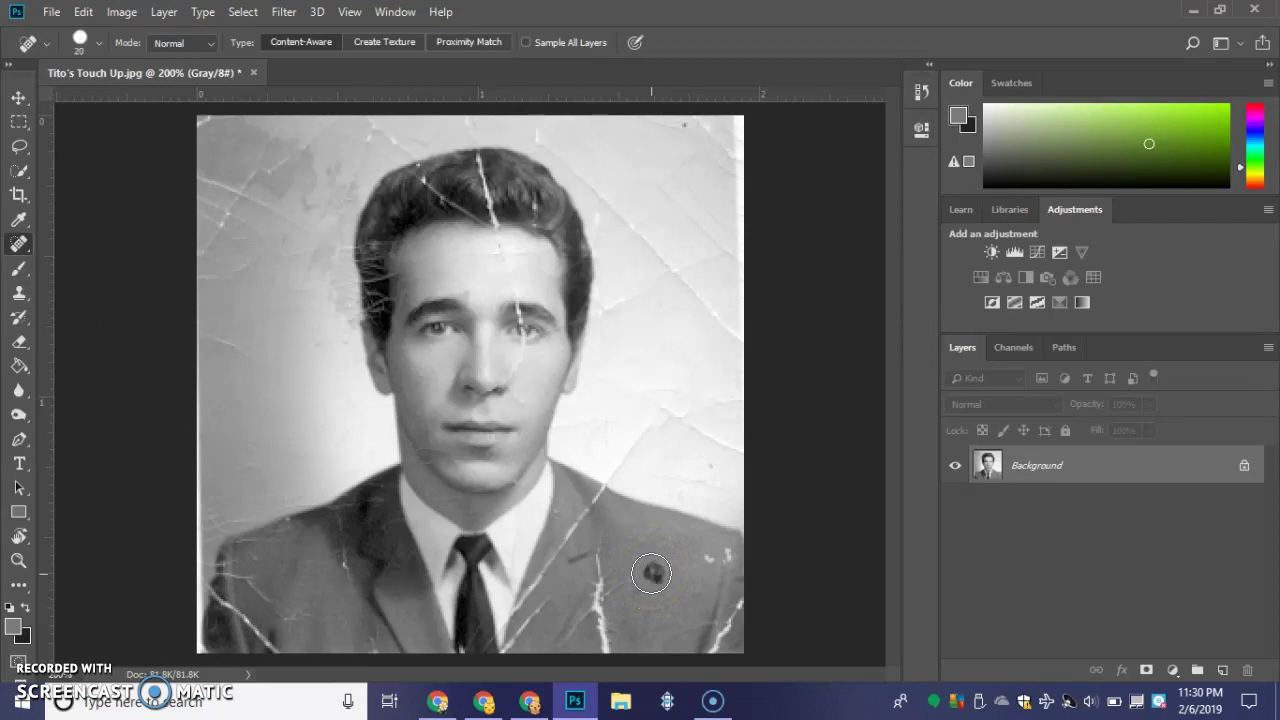
{"action": "key", "text": "bracketleft"}
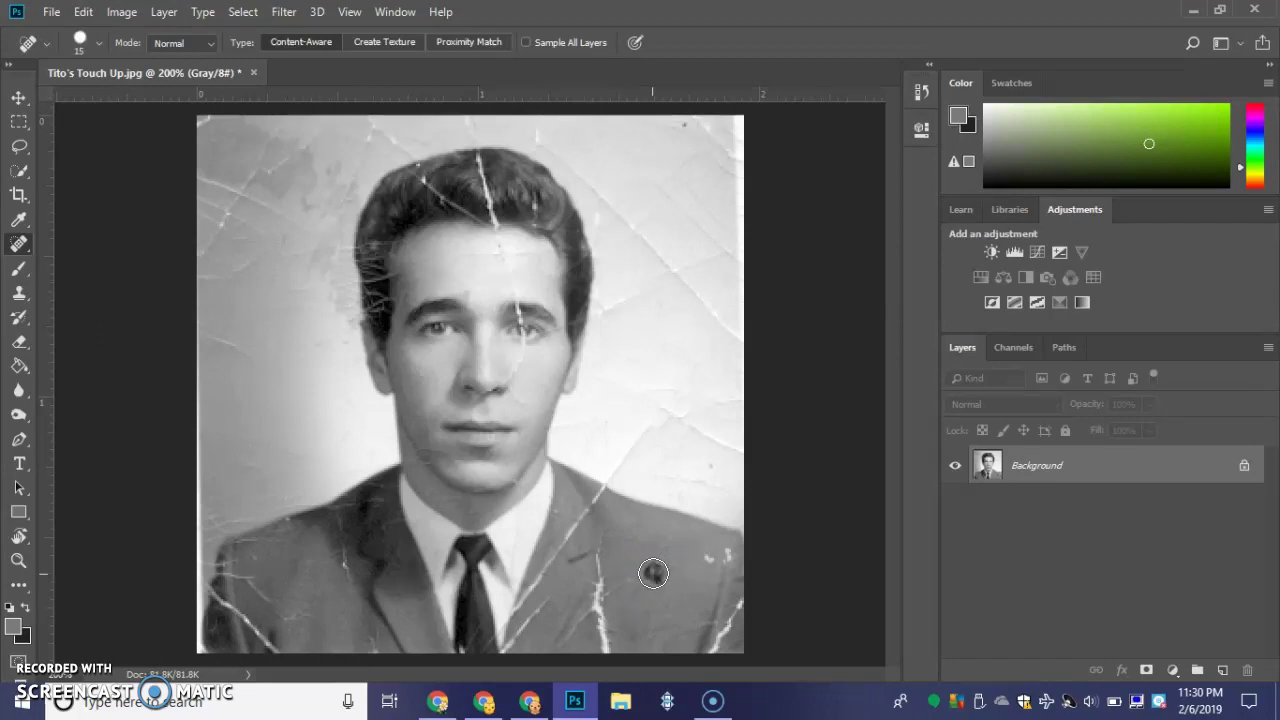
{"action": "left_click", "coordinate": [655, 572]}
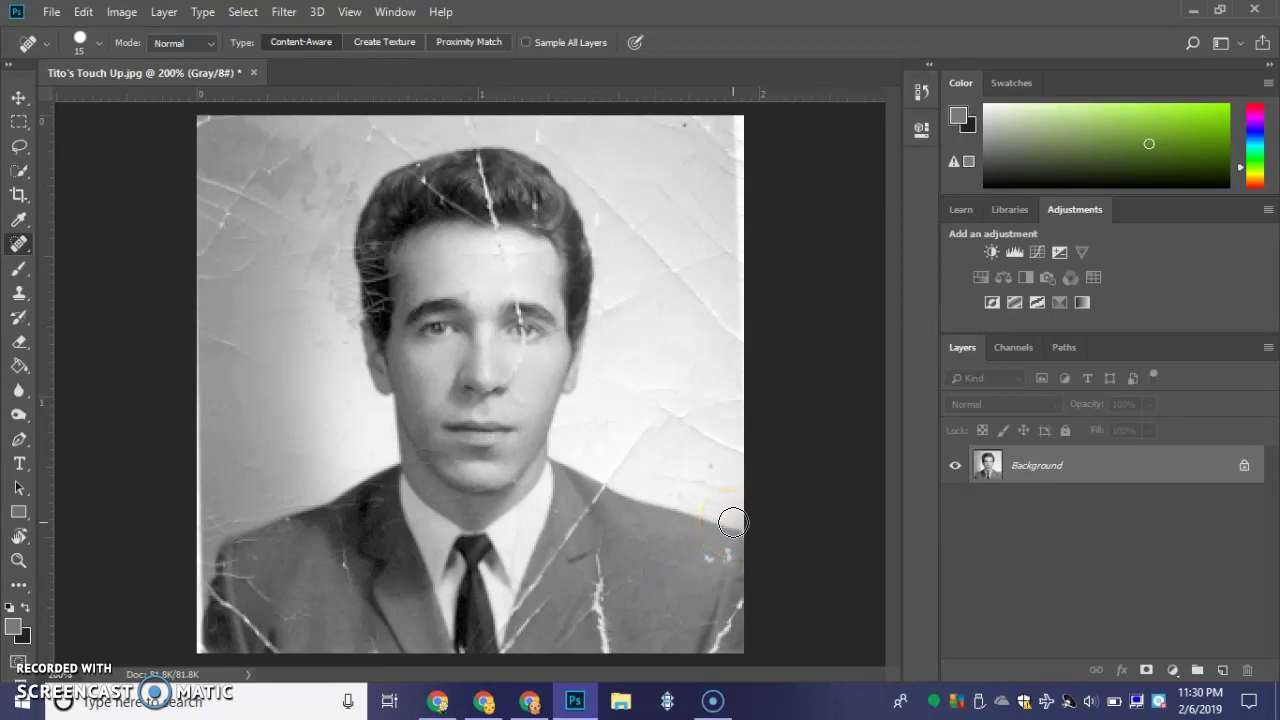
- Heal the small white marks on the jacket's shoulder near the photo's edge with a 9 px Spot Healing Brush
{"action": "key", "text": "["}
{"action": "key", "text": "["}
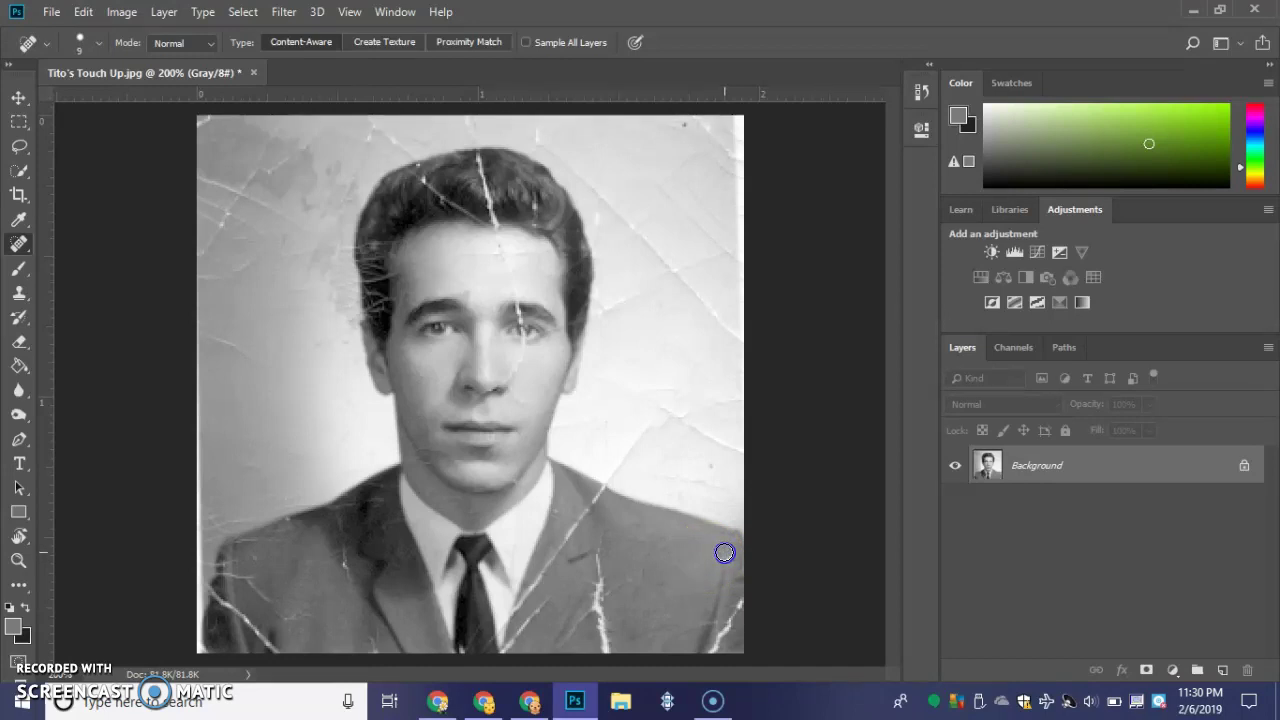
{"action": "left_click", "coordinate": [728, 558]}
{"action": "left_click", "coordinate": [780, 557]}
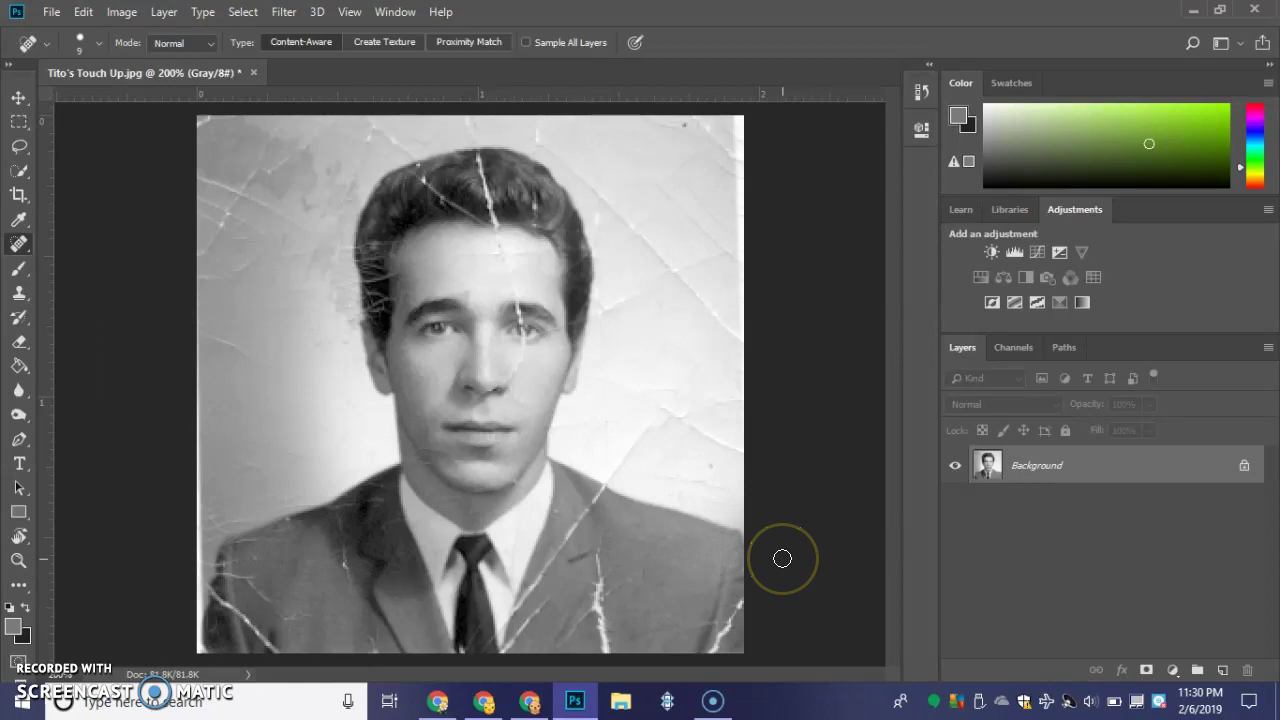
- Heal the dark speck in the upper-right background of the photo with the Spot Healing Brush
{"action": "mouse_move", "coordinate": [558, 420]}
{"action": "left_mouse_down"}
{"action": "mouse_move", "coordinate": [516, 308]}
{"action": "mouse_move", "coordinate": [469, 291]}
{"action": "left_mouse_up"}
{"action": "left_click_drag", "start_coordinate": [571, 334], "coordinate": [573, 343]}
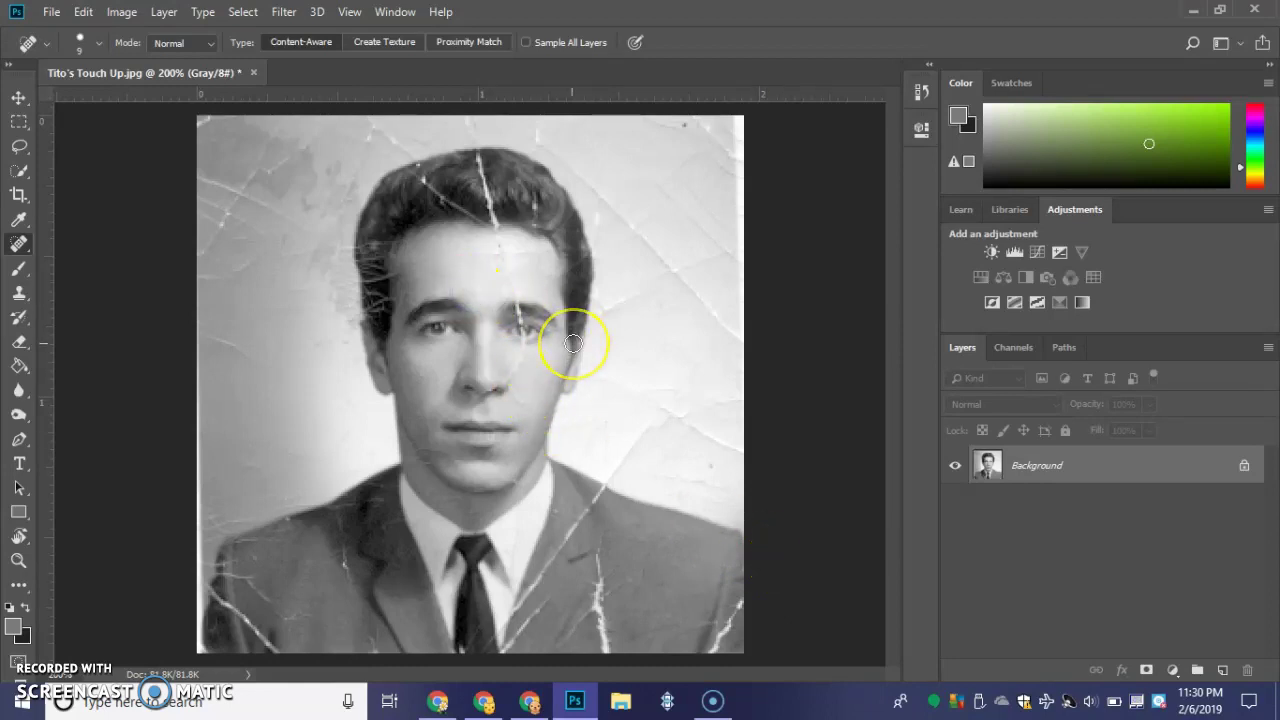
{"action": "left_click", "coordinate": [684, 124]}
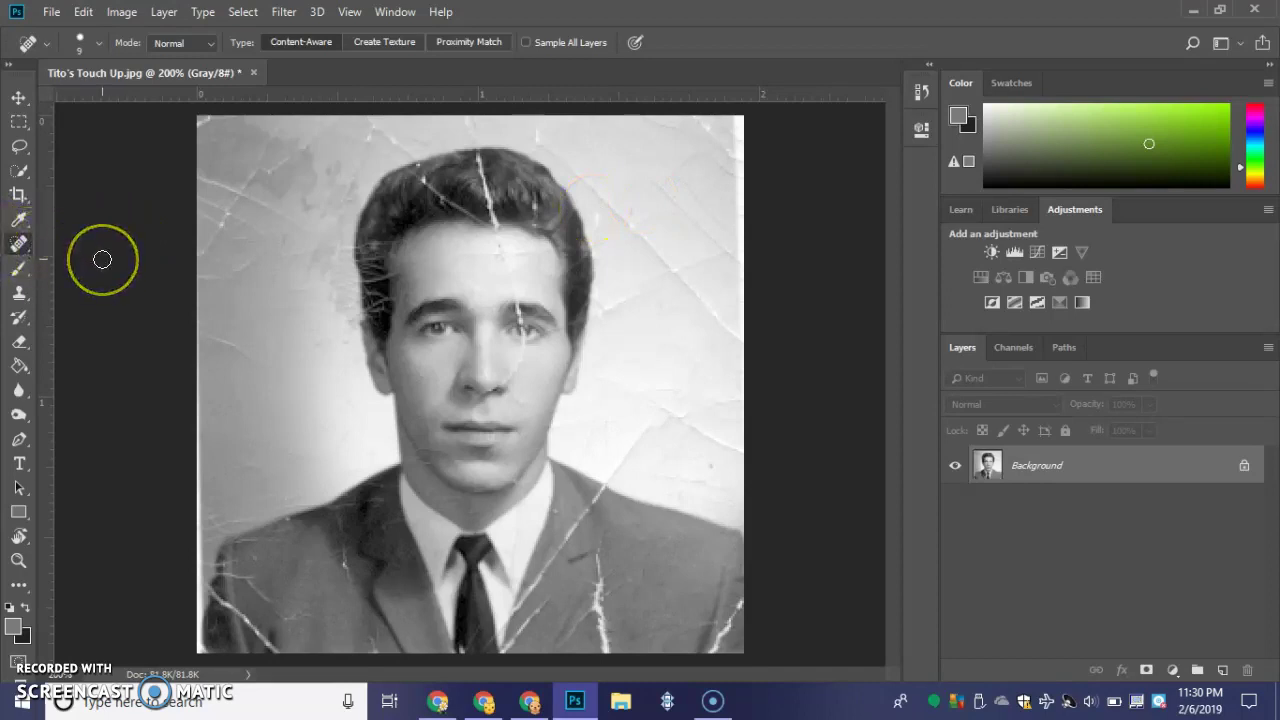
{"action": "left_click_drag", "start_coordinate": [120, 267], "coordinate": [188, 317]}
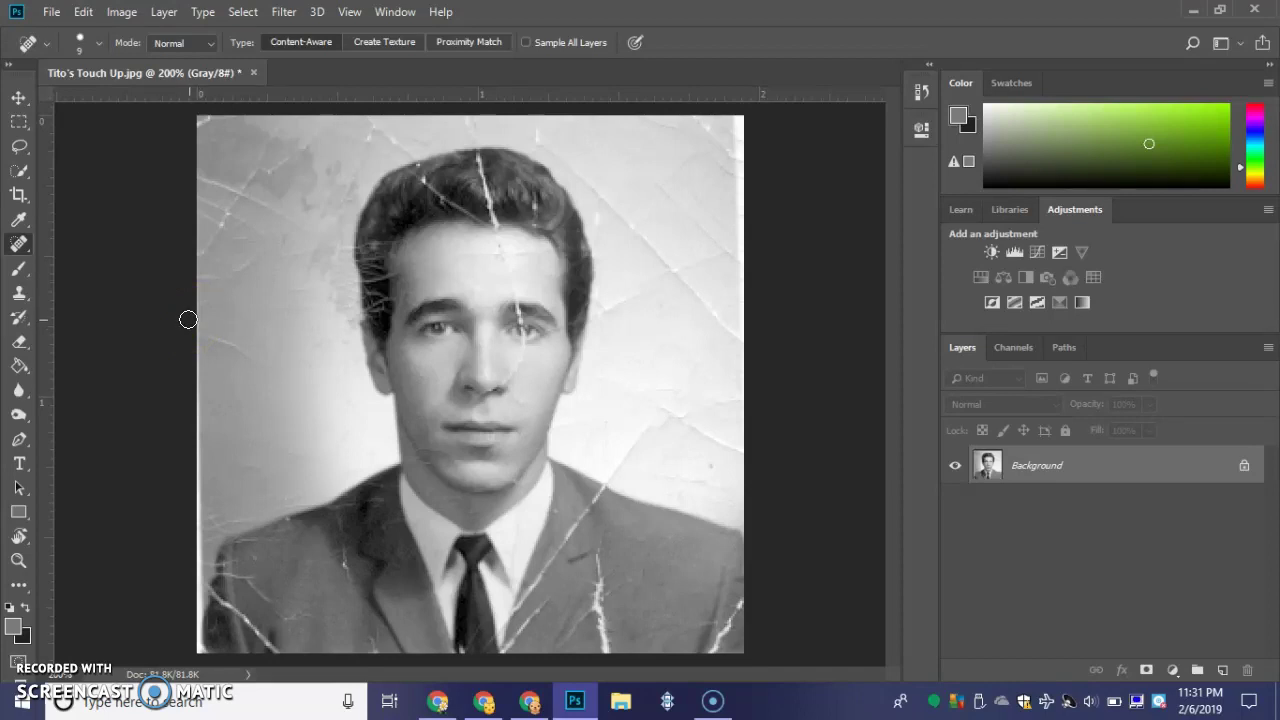
{"action": "left_click", "coordinate": [278, 332]}
- Remove the crease in the photo's left background at eye level with the Healing Brush, sampling clean background near it
{"action": "right_click", "coordinate": [17, 244]}
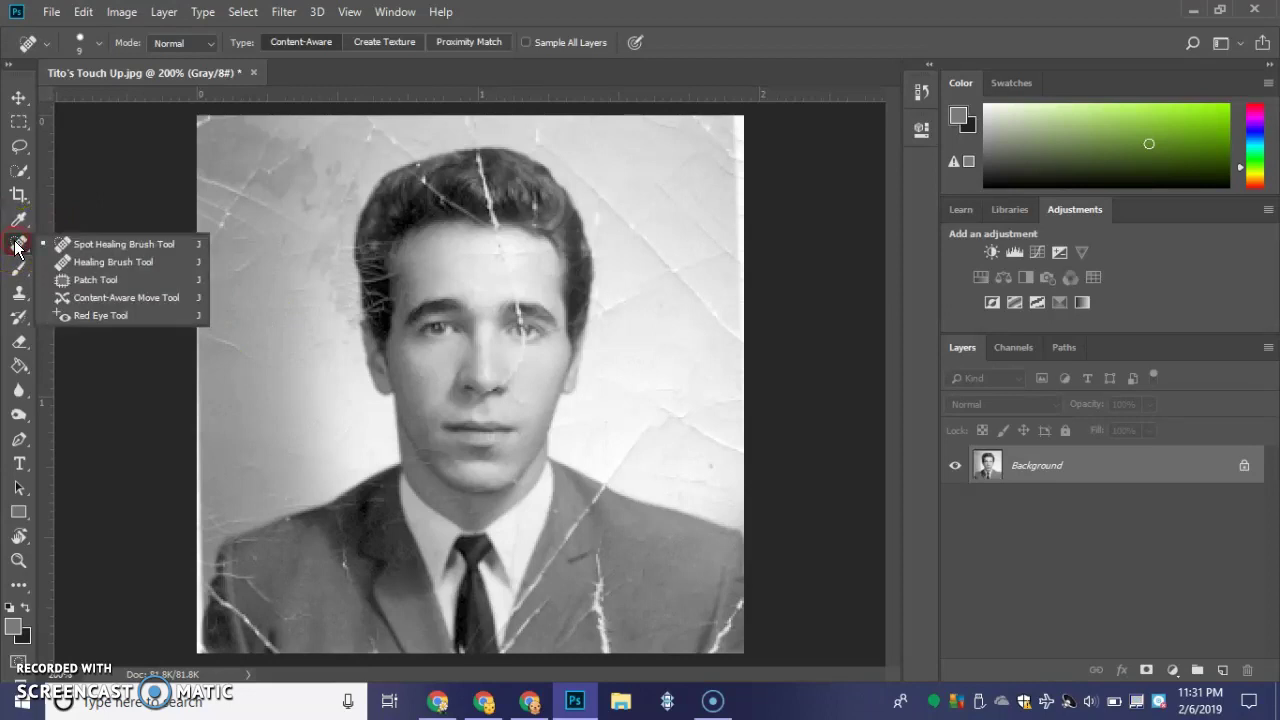
{"action": "left_click", "coordinate": [83, 259]}
{"action": "left_click", "coordinate": [219, 386], "text": "alt"}
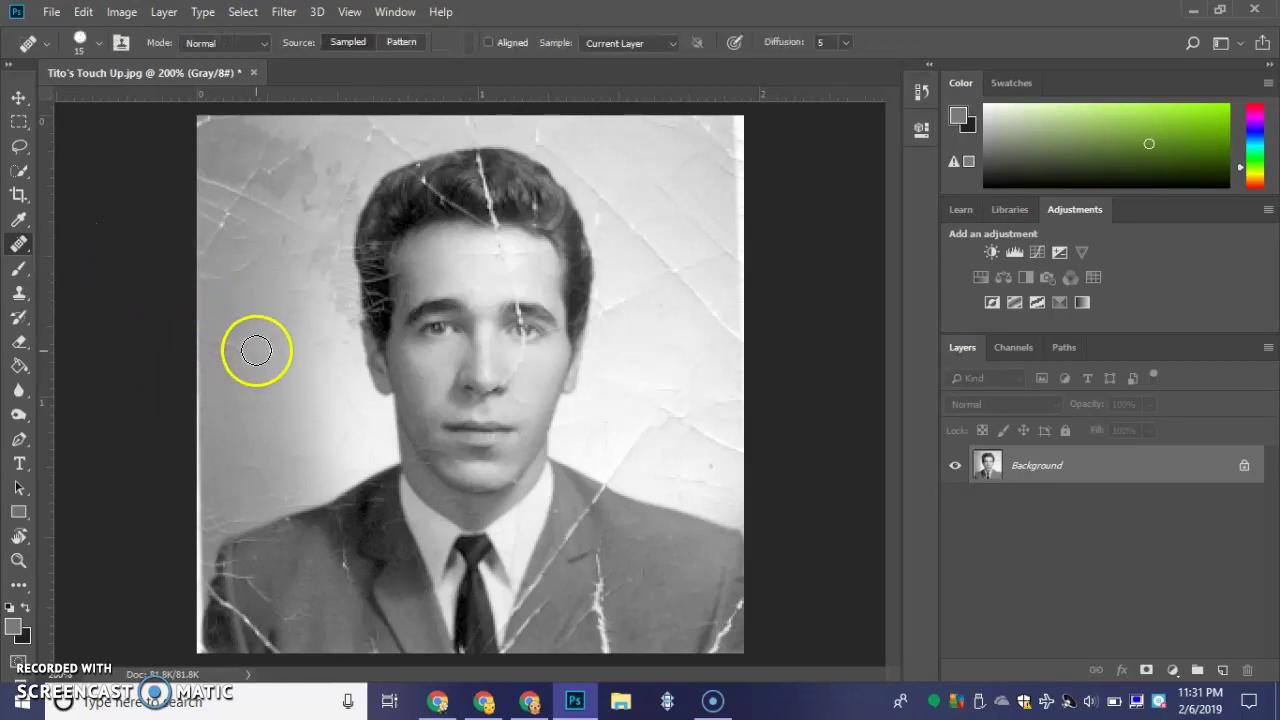
{"action": "left_click", "coordinate": [257, 364]}
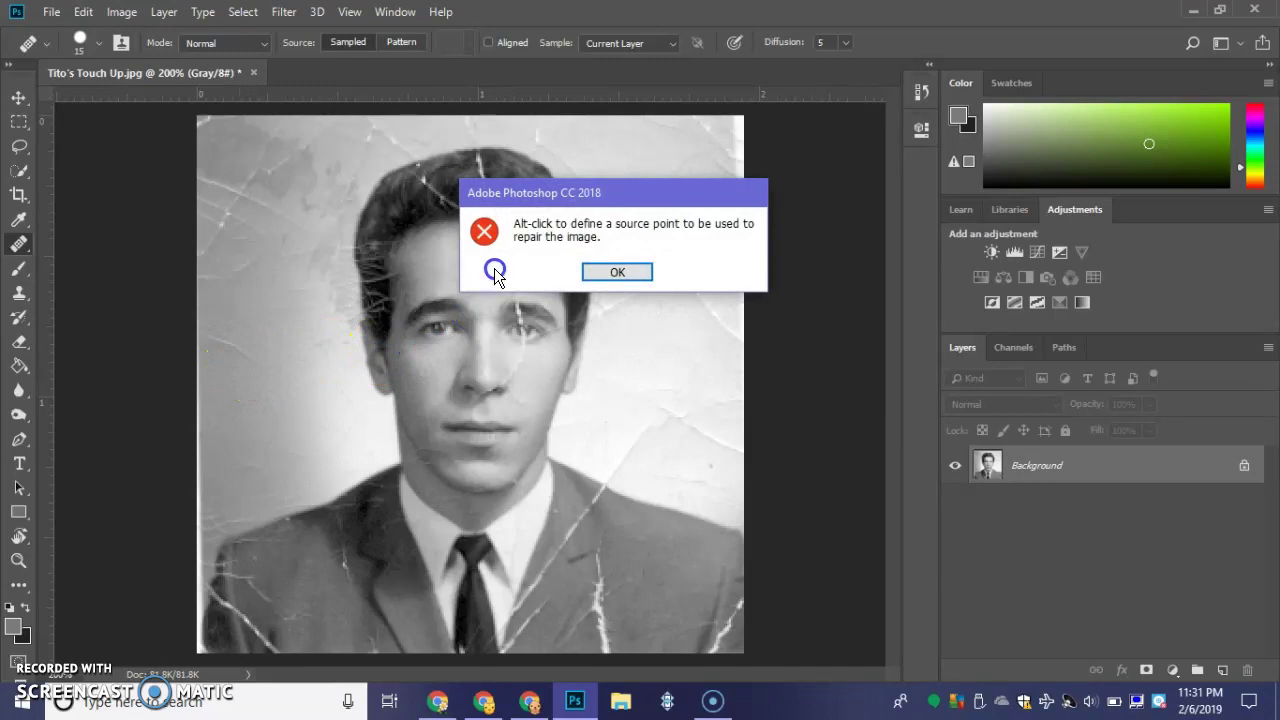
{"action": "left_click", "coordinate": [617, 273]}
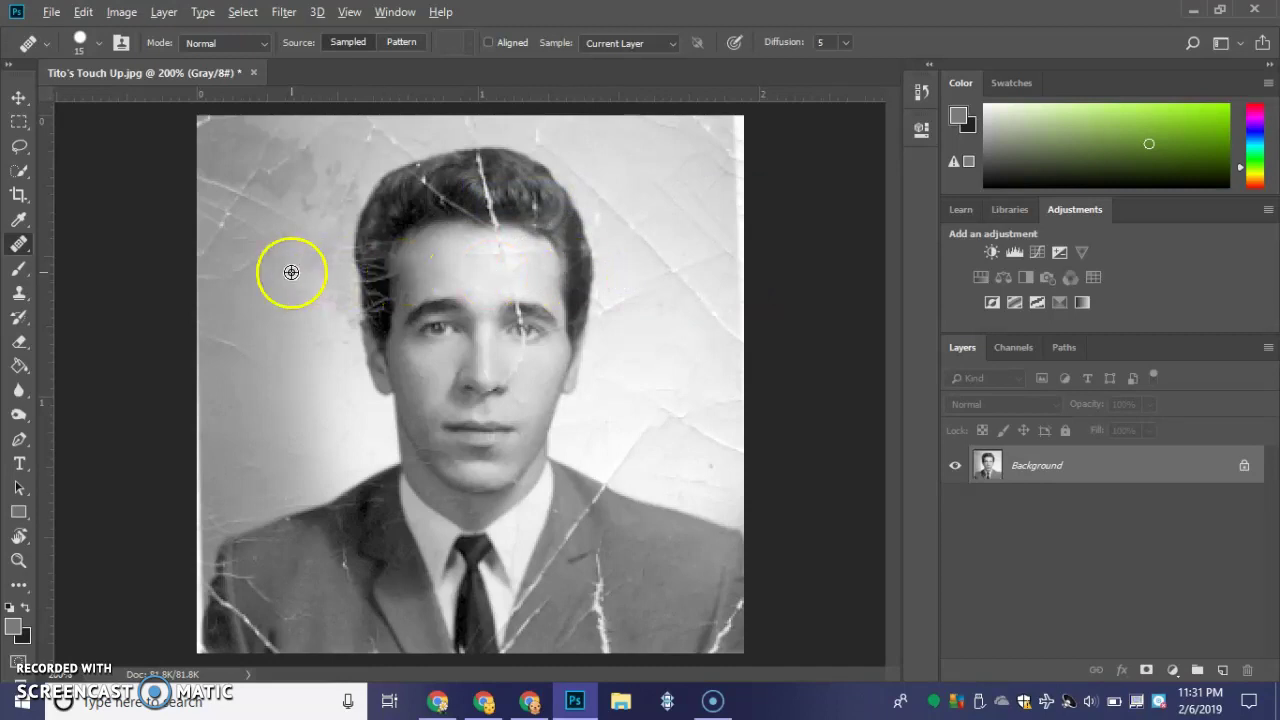
{"action": "left_click", "coordinate": [253, 308], "text": "alt"}
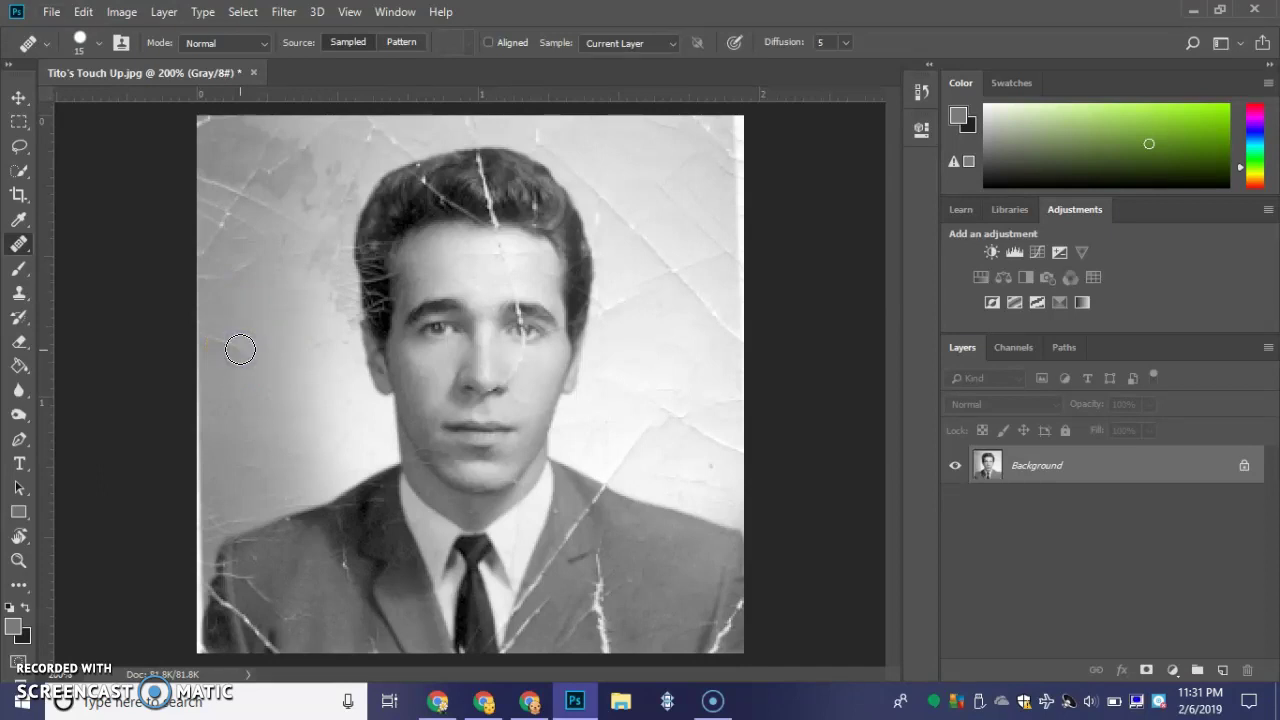
{"action": "left_click", "coordinate": [251, 382]}
{"action": "left_click", "coordinate": [251, 383], "text": "alt"}
{"action": "mouse_move", "coordinate": [251, 359]}
{"action": "left_mouse_down"}
{"action": "mouse_move", "coordinate": [199, 335]}
{"action": "mouse_move", "coordinate": [194, 383]}
{"action": "left_mouse_up"}
{"action": "left_click", "coordinate": [231, 323]}
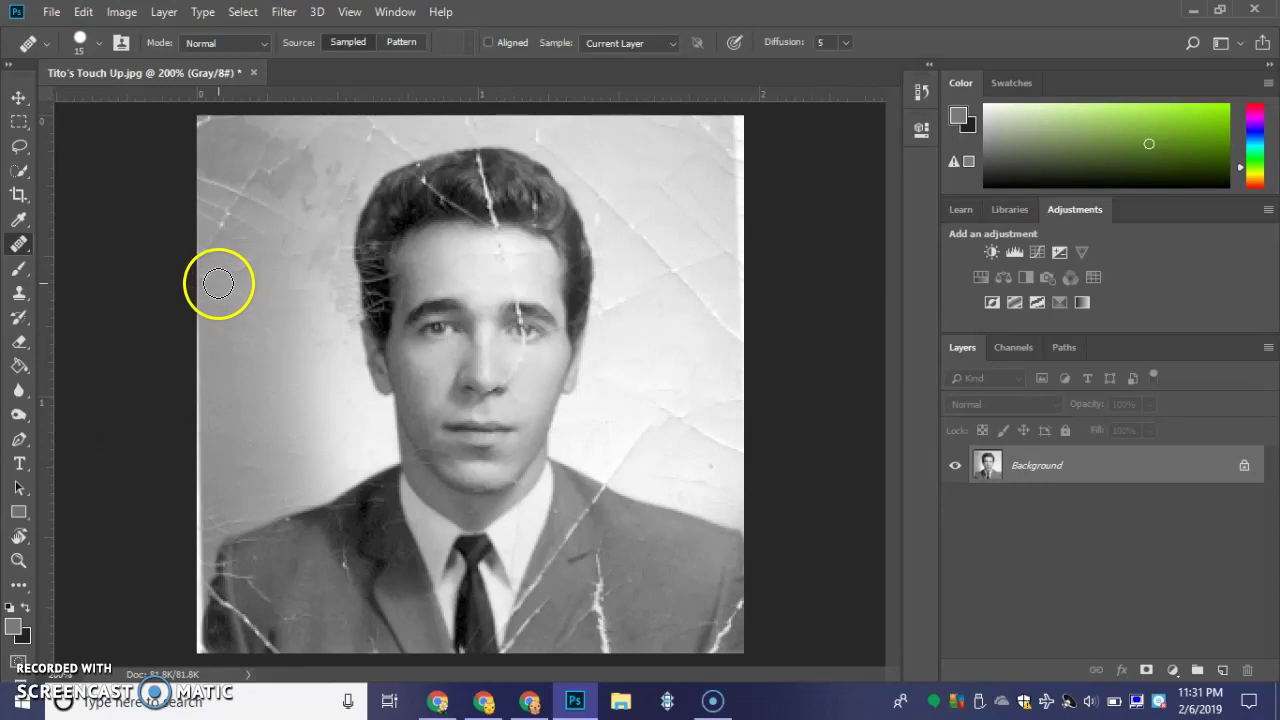
- Heal the faint crease lines in the left background, from the photo's edge toward the hair
{"action": "left_click", "coordinate": [213, 282]}
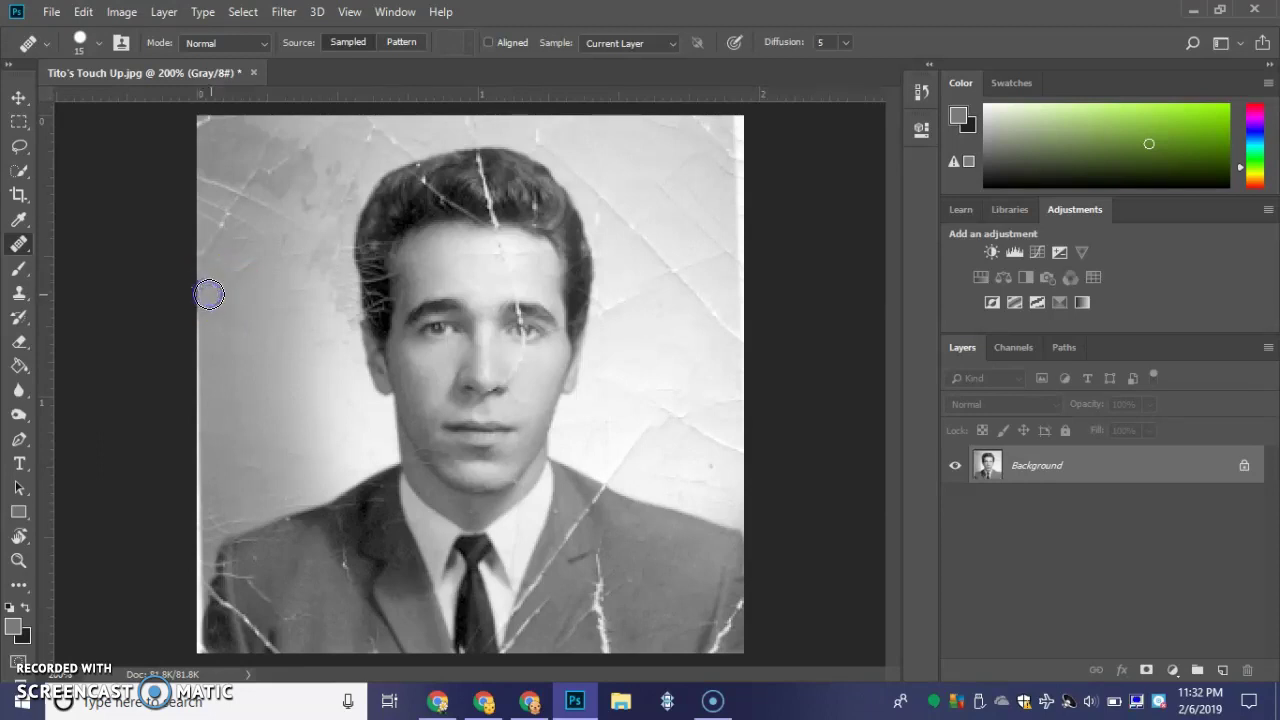
{"action": "left_click_drag", "start_coordinate": [230, 283], "coordinate": [255, 259]}
{"action": "left_click", "coordinate": [268, 258]}
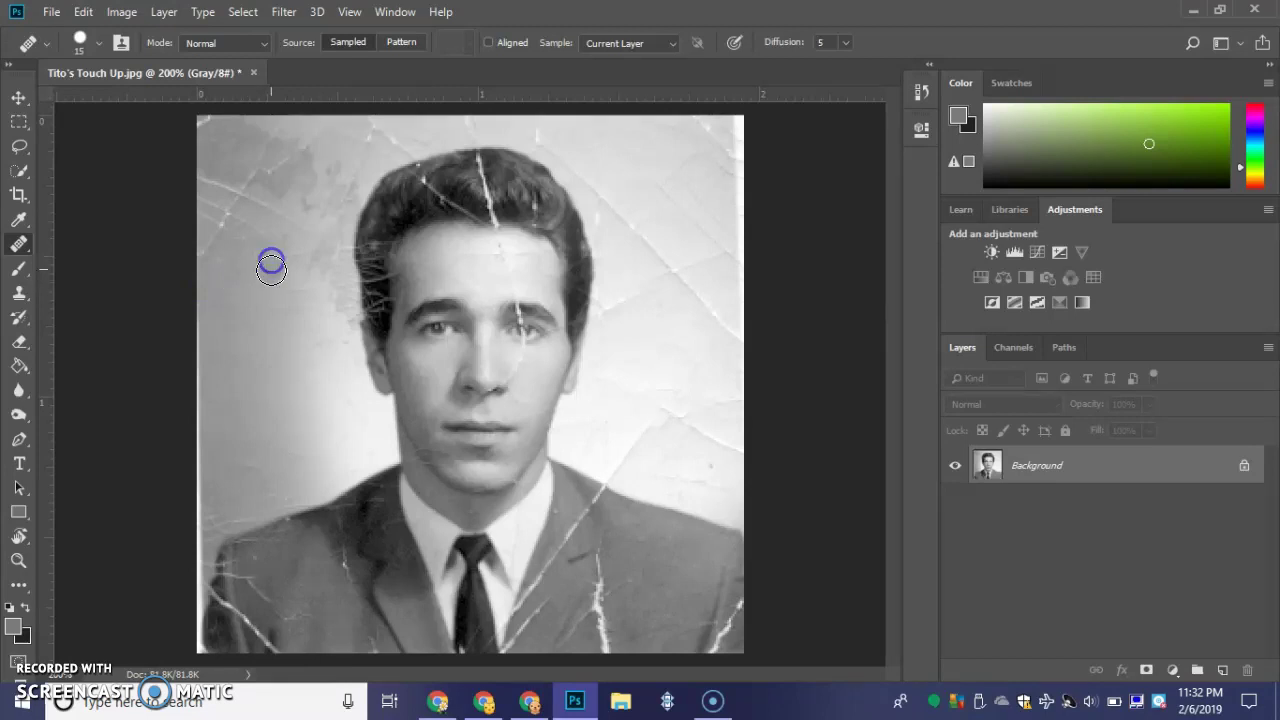
{"action": "left_click", "coordinate": [268, 282]}
{"action": "left_click", "coordinate": [278, 255]}
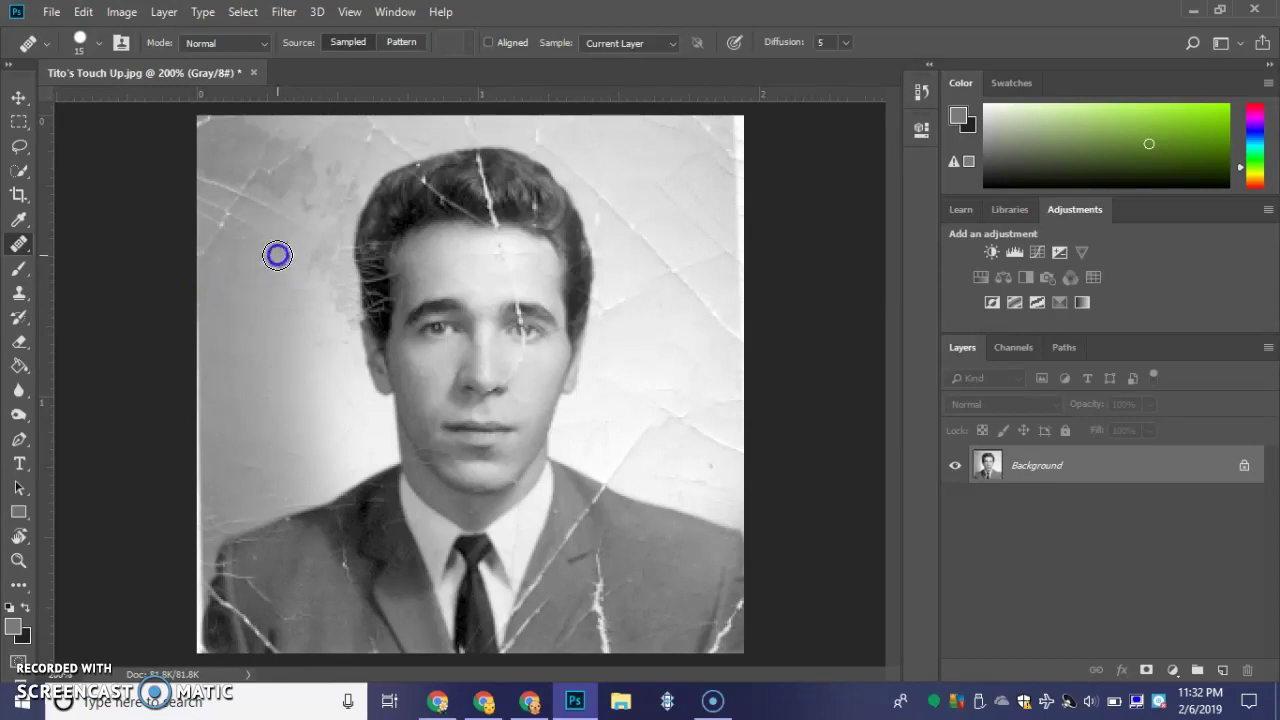
- Sample the clean lower-left background and heal the cracks in the upper-left background beside the hair, undoing the stroke that smears the hairline
{"action": "left_click", "coordinate": [255, 417], "text": "alt"}
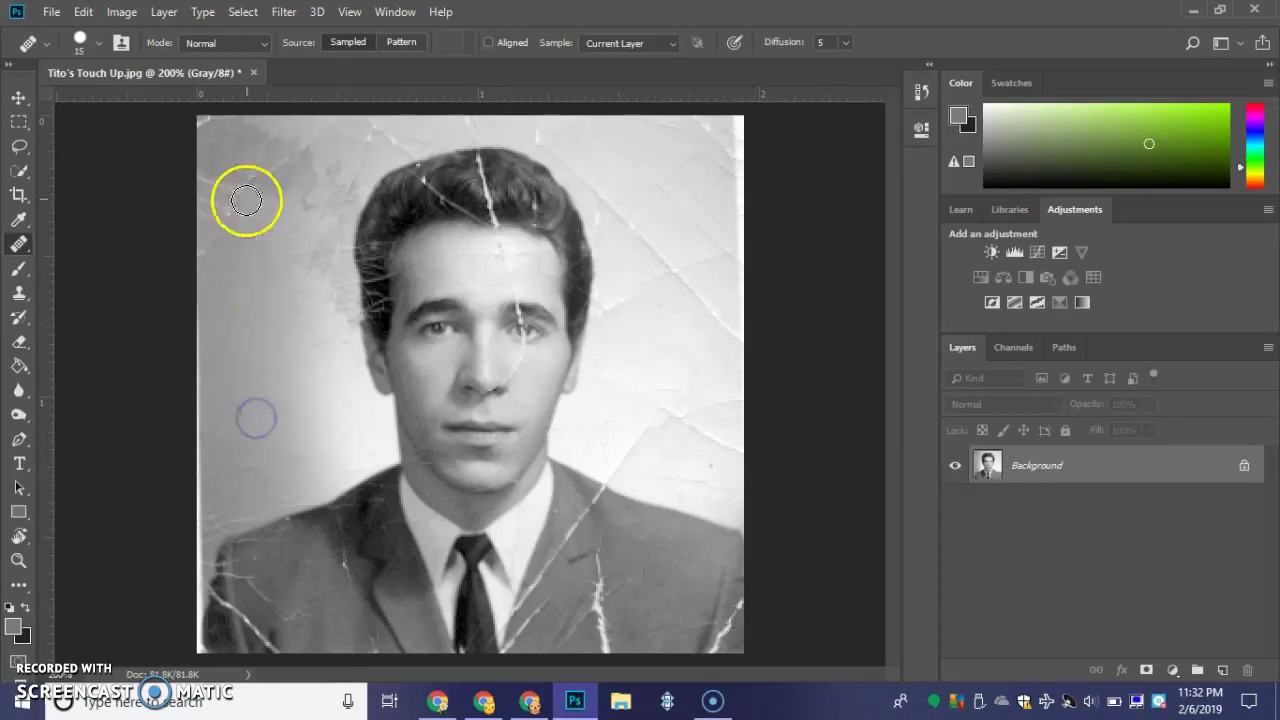
{"action": "left_click_drag", "start_coordinate": [242, 222], "coordinate": [246, 278]}
{"action": "mouse_move", "coordinate": [229, 231]}
{"action": "left_mouse_down"}
{"action": "mouse_move", "coordinate": [263, 247]}
{"action": "mouse_move", "coordinate": [241, 243]}
{"action": "mouse_move", "coordinate": [251, 235]}
{"action": "mouse_move", "coordinate": [281, 256]}
{"action": "mouse_move", "coordinate": [304, 312]}
{"action": "mouse_move", "coordinate": [299, 290]}
{"action": "mouse_move", "coordinate": [289, 302]}
{"action": "mouse_move", "coordinate": [309, 256]}
{"action": "mouse_move", "coordinate": [303, 317]}
{"action": "mouse_move", "coordinate": [326, 318]}
{"action": "mouse_move", "coordinate": [334, 271]}
{"action": "mouse_move", "coordinate": [372, 246]}
{"action": "mouse_move", "coordinate": [320, 247]}
{"action": "mouse_move", "coordinate": [286, 190]}
{"action": "mouse_move", "coordinate": [336, 269]}
{"action": "mouse_move", "coordinate": [354, 255]}
{"action": "mouse_move", "coordinate": [320, 254]}
{"action": "mouse_move", "coordinate": [351, 252]}
{"action": "mouse_move", "coordinate": [355, 297]}
{"action": "left_mouse_up"}
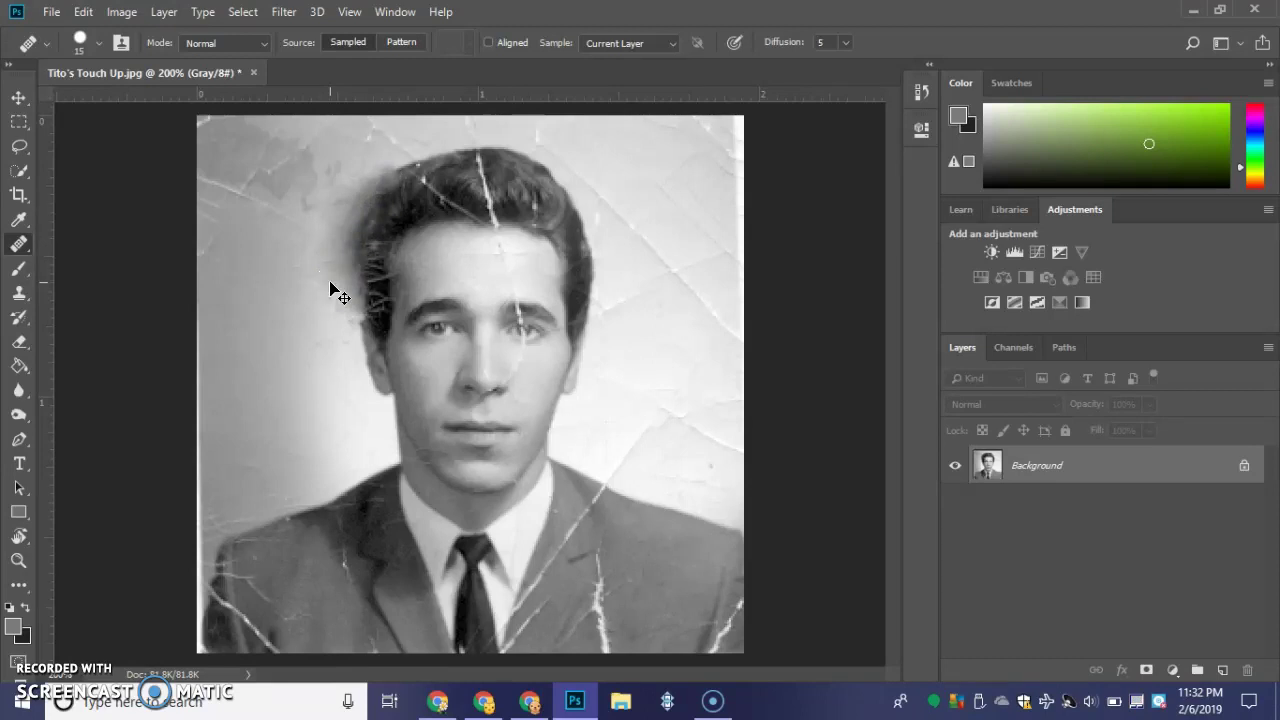
{"action": "left_click_drag", "start_coordinate": [330, 290], "coordinate": [330, 290]}
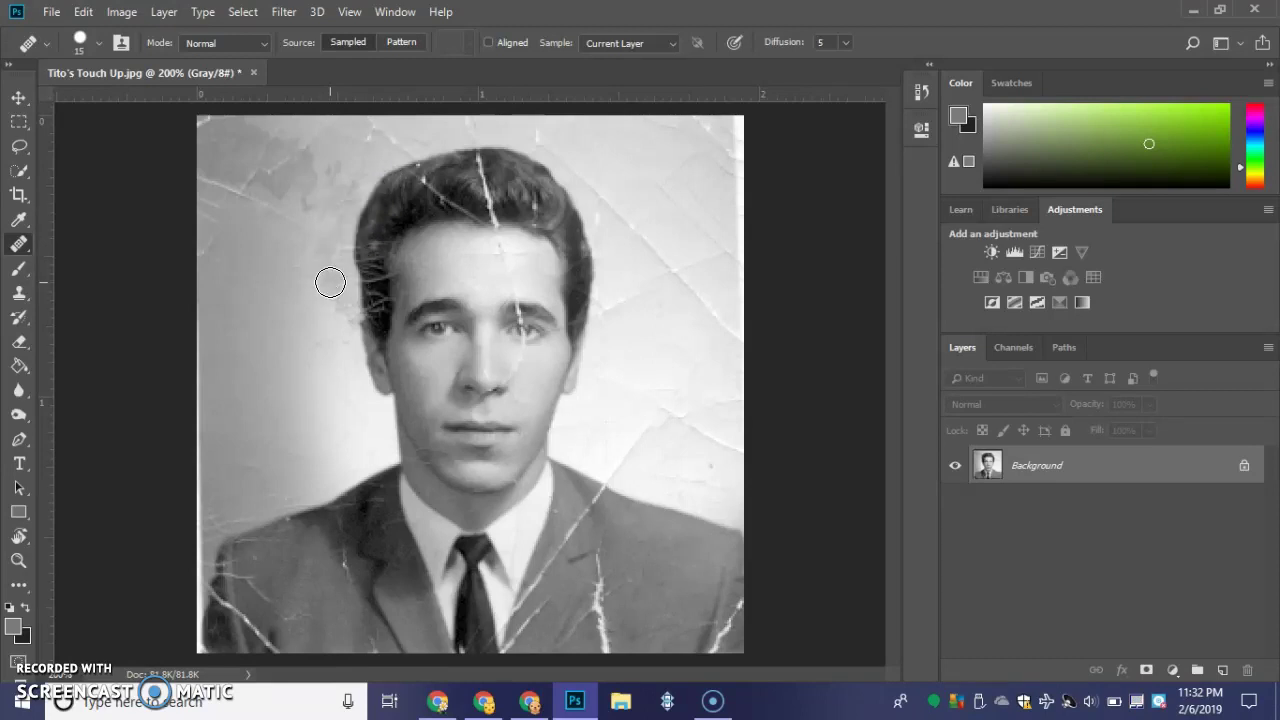
{"action": "mouse_move", "coordinate": [330, 283]}
{"action": "left_mouse_down"}
{"action": "mouse_move", "coordinate": [390, 262]}
{"action": "mouse_move", "coordinate": [387, 295]}
{"action": "mouse_move", "coordinate": [353, 305]}
{"action": "mouse_move", "coordinate": [309, 271]}
{"action": "left_mouse_up"}
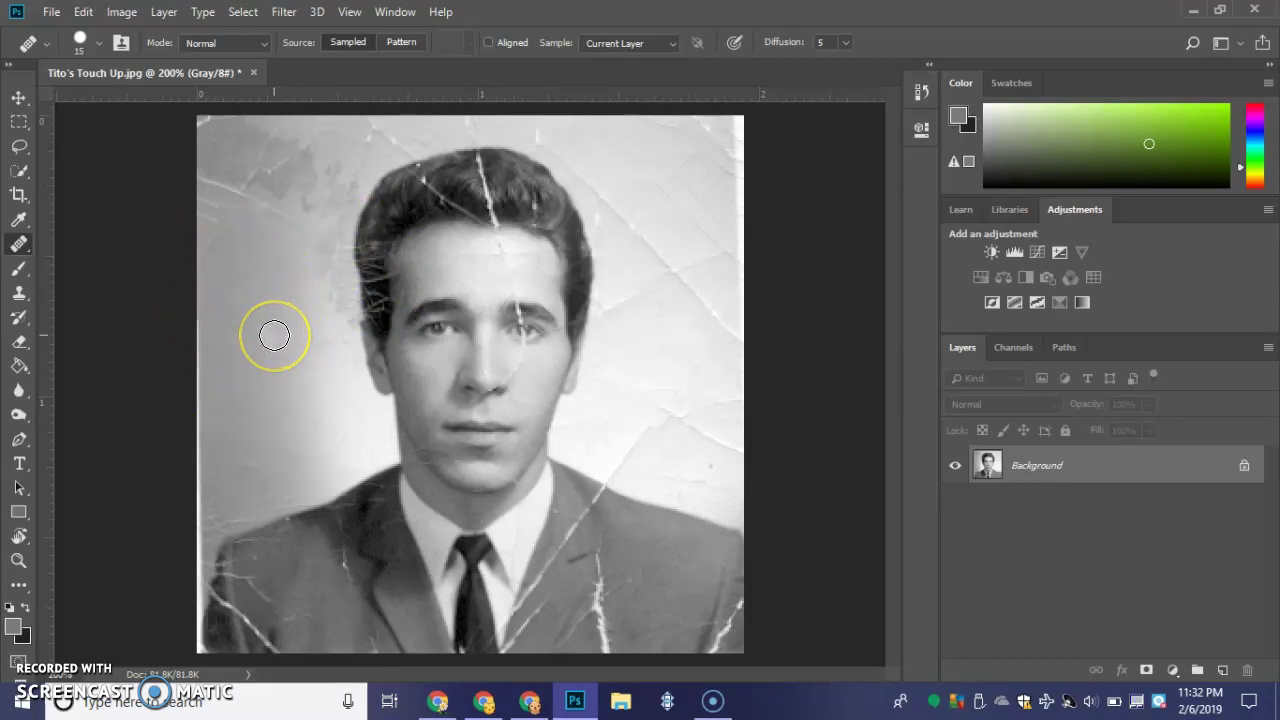
- Cover the diagonal crack in the left part of the hair with clean hair using the Patch Tool in Destination mode
{"action": "right_click", "coordinate": [22, 246]}
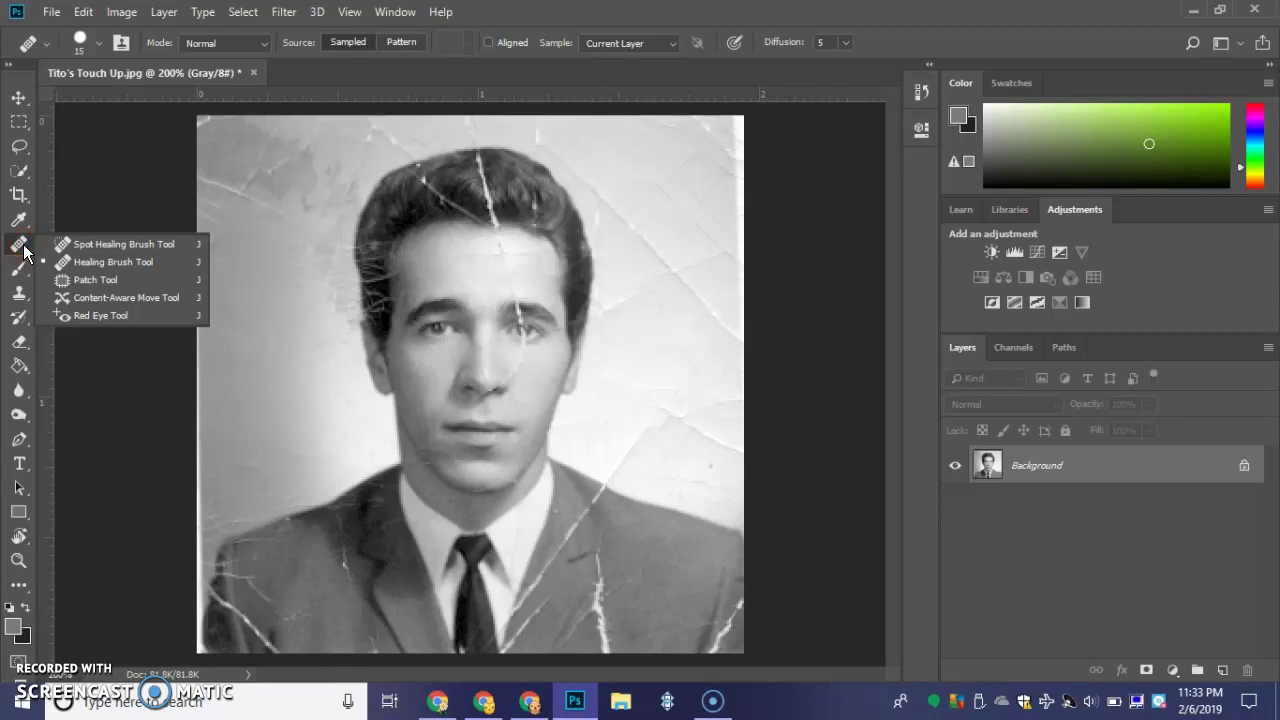
{"action": "left_click", "coordinate": [82, 281]}
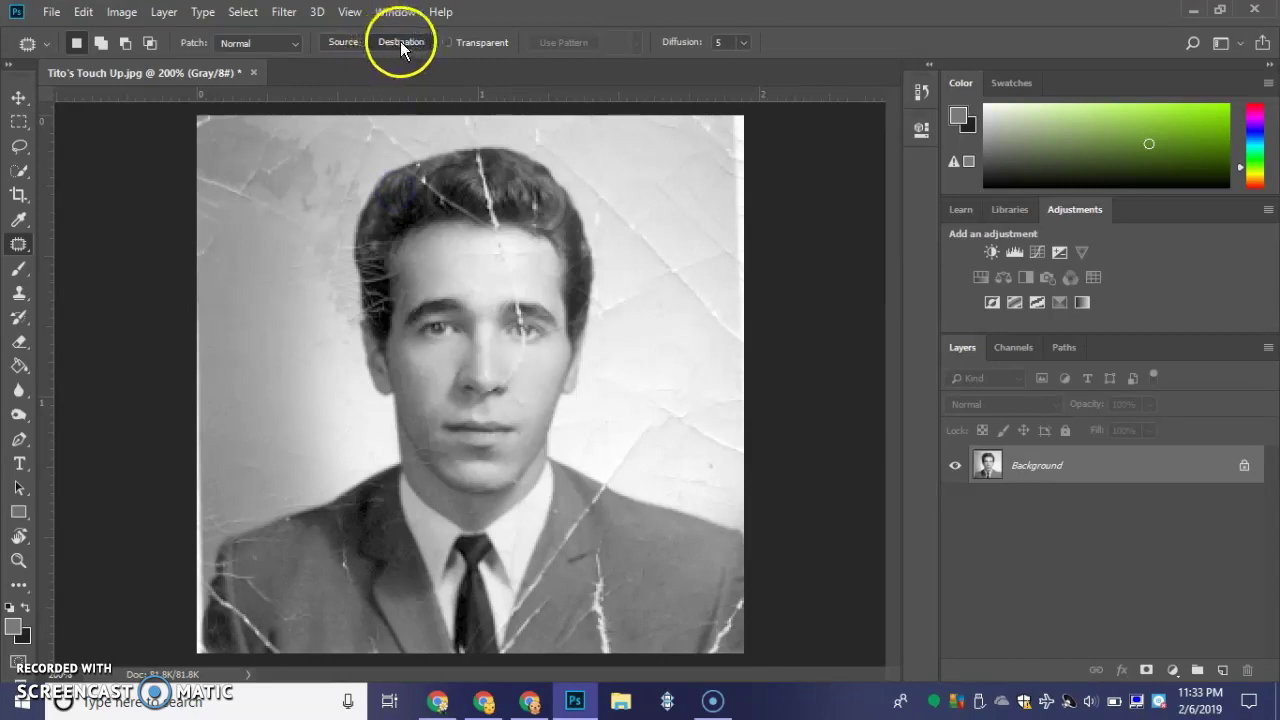
{"action": "left_click", "coordinate": [393, 193]}
{"action": "mouse_move", "coordinate": [437, 222]}
{"action": "left_mouse_down"}
{"action": "mouse_move", "coordinate": [387, 222]}
{"action": "mouse_move", "coordinate": [386, 190]}
{"action": "mouse_move", "coordinate": [433, 202]}
{"action": "left_mouse_up"}
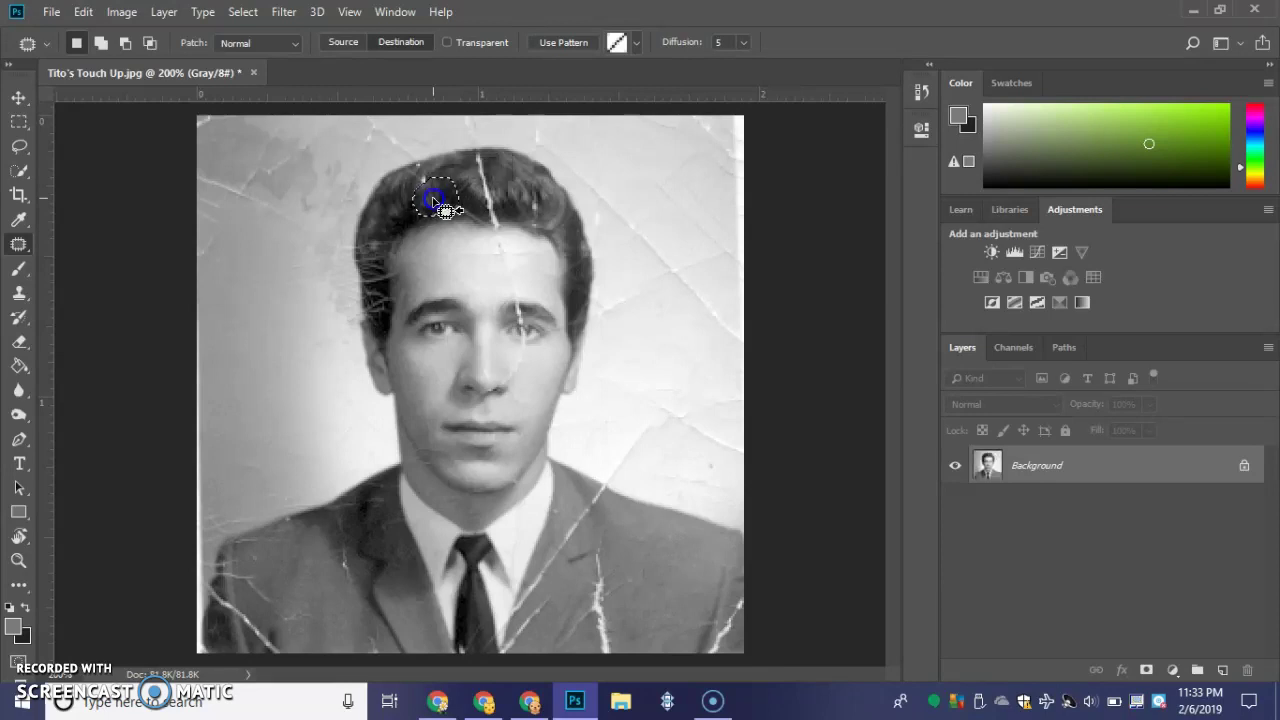
{"action": "left_click", "coordinate": [525, 222]}
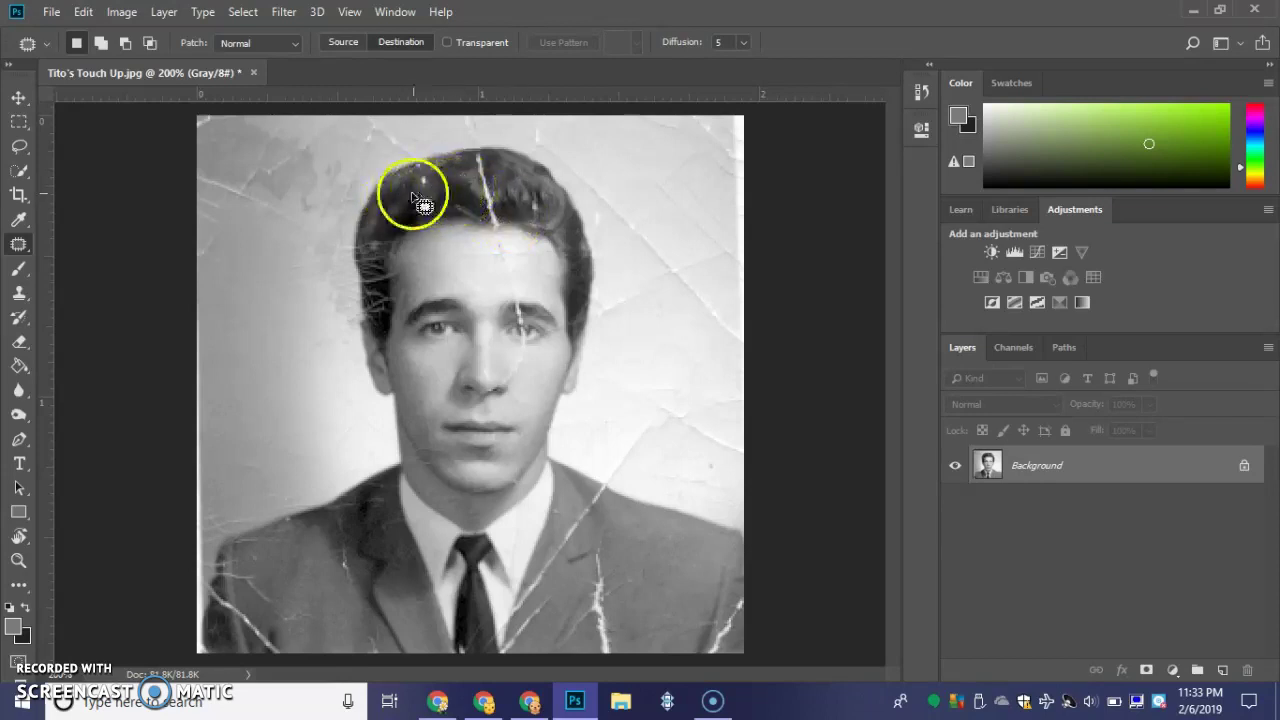
- Patch the long white crack running down the middle of the hair with clean hair from beside it, then deselect
{"action": "left_click", "coordinate": [500, 181]}
{"action": "mouse_move", "coordinate": [527, 177]}
{"action": "left_mouse_down"}
{"action": "mouse_move", "coordinate": [545, 204]}
{"action": "mouse_move", "coordinate": [530, 218]}
{"action": "mouse_move", "coordinate": [496, 188]}
{"action": "left_mouse_up"}
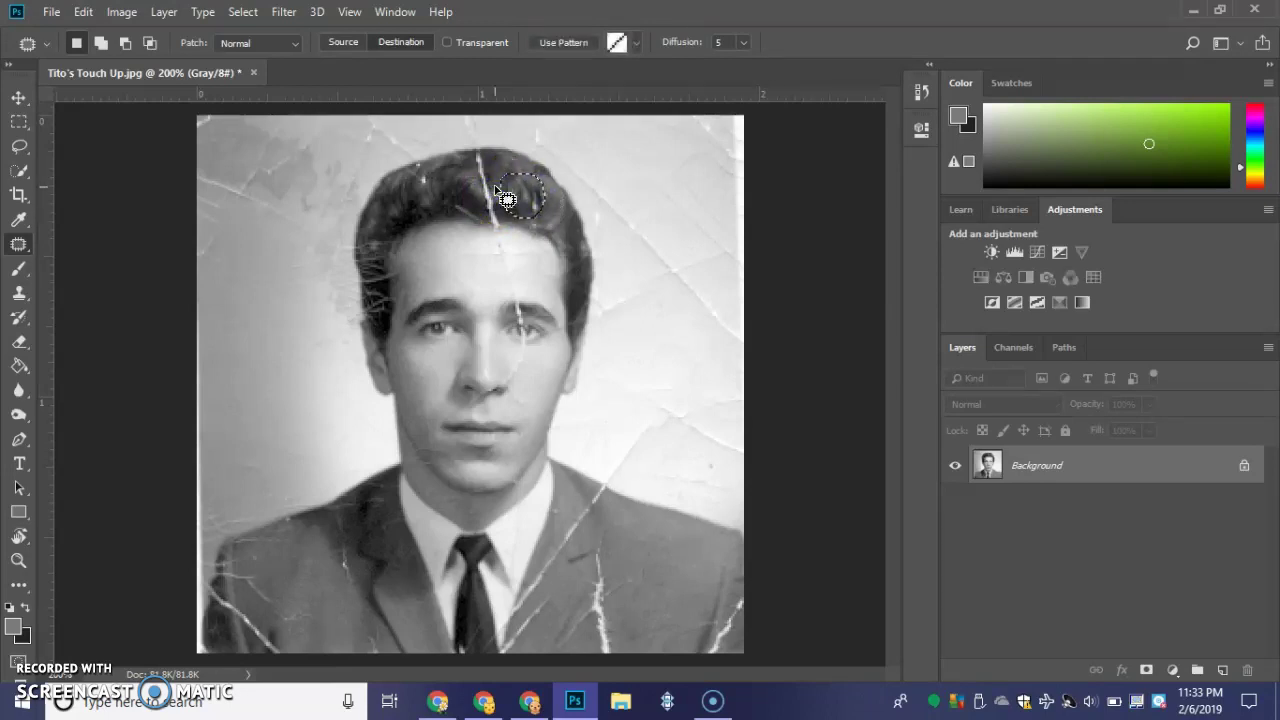
{"action": "left_click", "coordinate": [497, 189]}
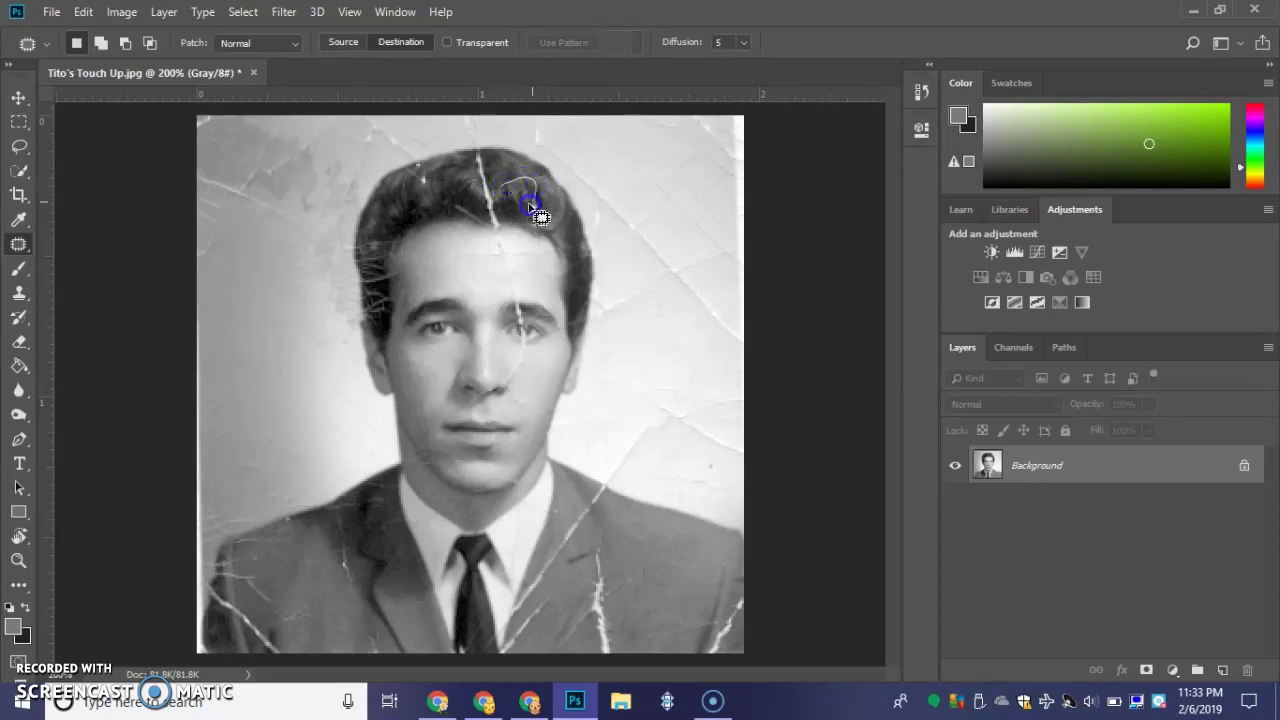
{"action": "mouse_move", "coordinate": [498, 189]}
{"action": "left_mouse_down"}
{"action": "mouse_move", "coordinate": [510, 200]}
{"action": "mouse_move", "coordinate": [494, 204]}
{"action": "left_mouse_up"}
{"action": "key", "text": "ctrl+d"}
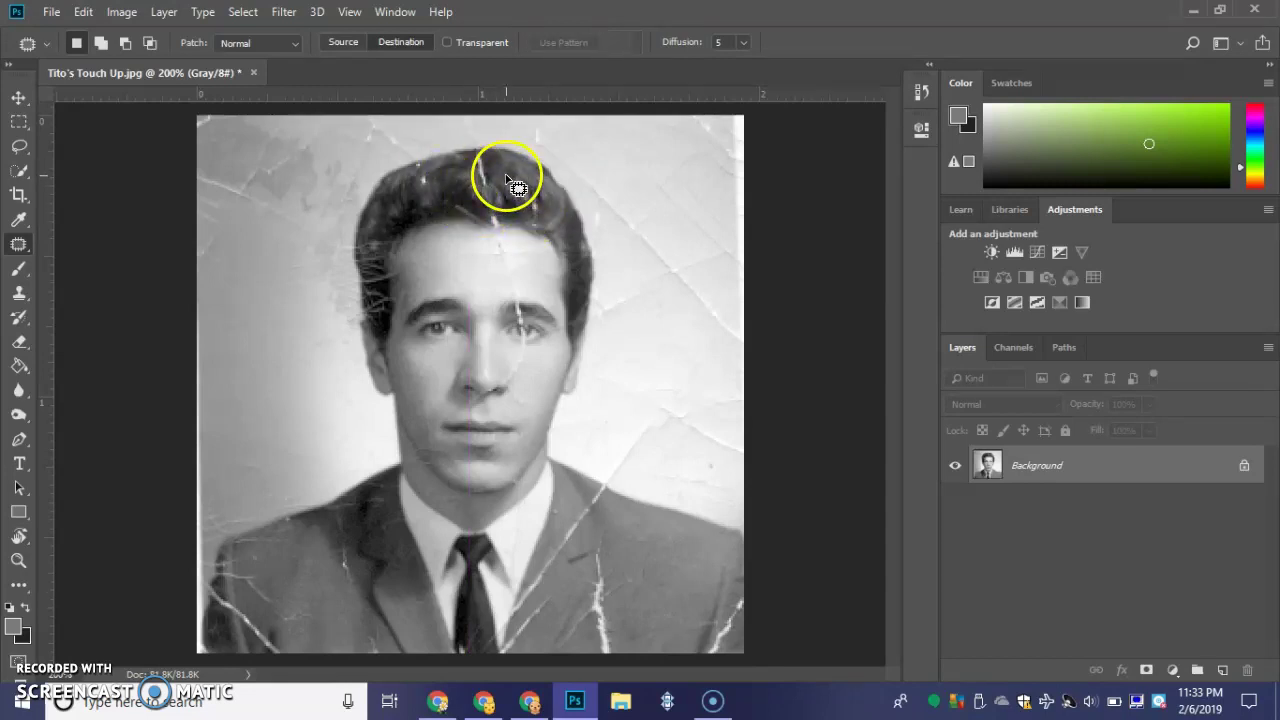
{"action": "mouse_move", "coordinate": [505, 171]}
{"action": "left_mouse_down"}
{"action": "mouse_move", "coordinate": [518, 172]}
{"action": "mouse_move", "coordinate": [524, 203]}
{"action": "mouse_move", "coordinate": [490, 170]}
{"action": "left_mouse_up"}
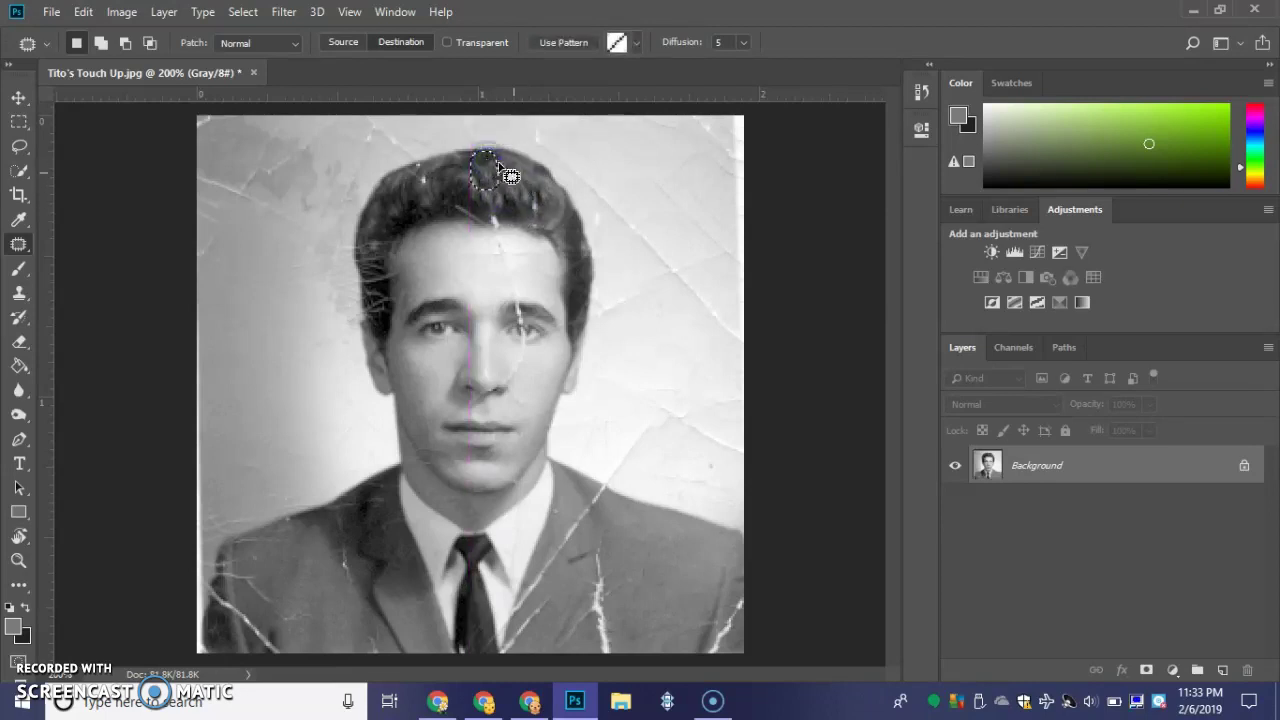
{"action": "left_click", "coordinate": [538, 184]}
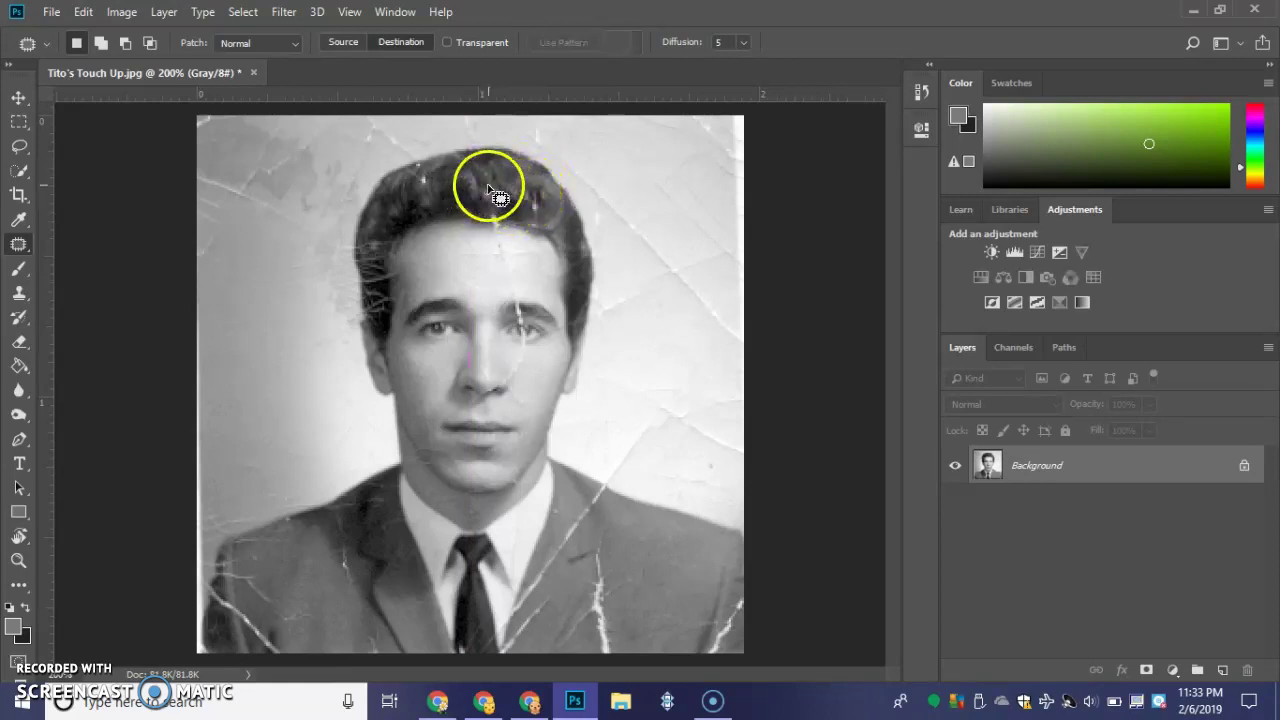
- Undo the patch on the central hair crack, cover the crack again with clean hair from beside it, and deselect
{"action": "left_click_drag", "start_coordinate": [487, 186], "coordinate": [517, 198]}
{"action": "key", "text": "ctrl+d"}
{"action": "key", "text": "ctrl+z"}
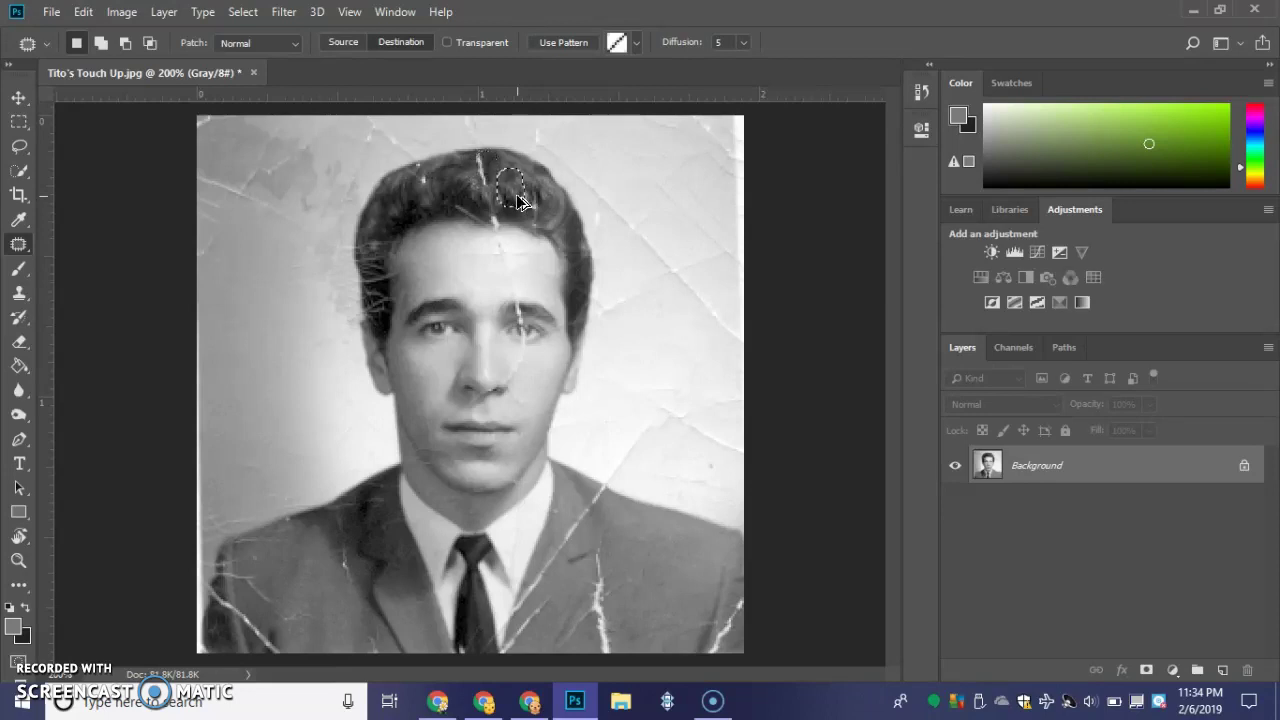
{"action": "key", "text": "ctrl+z"}
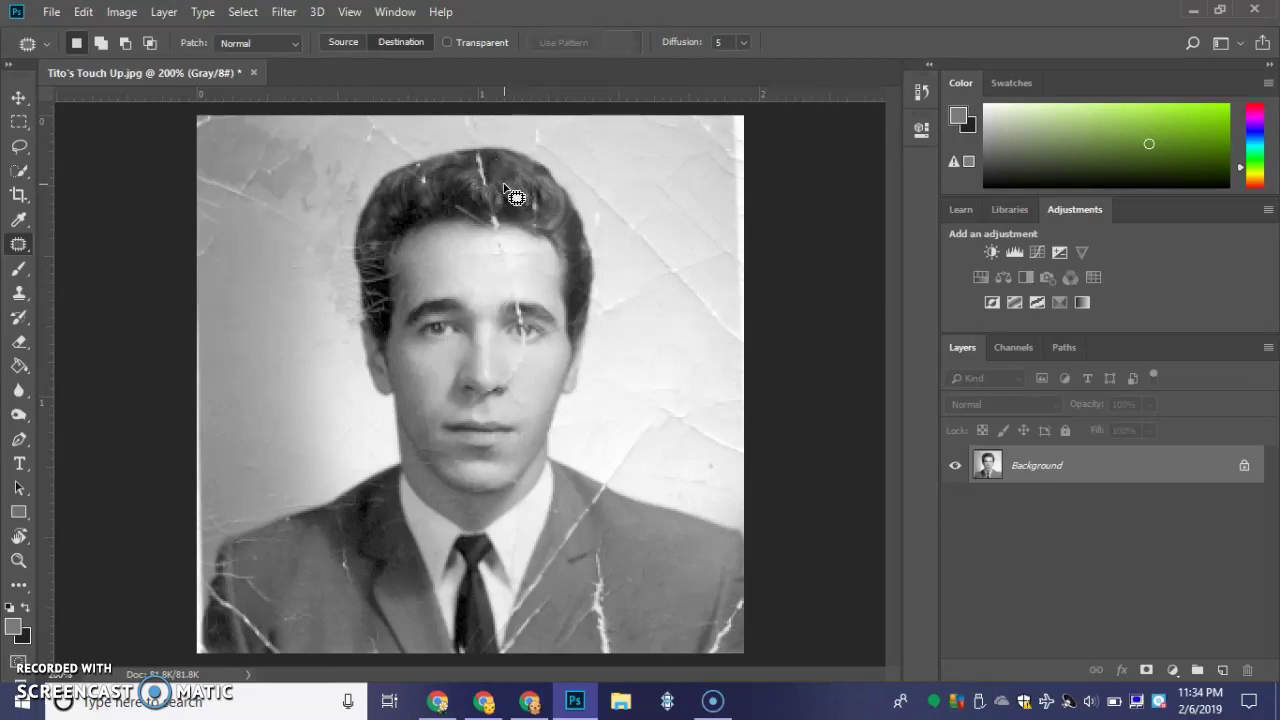
{"action": "mouse_move", "coordinate": [503, 183]}
{"action": "left_mouse_down"}
{"action": "mouse_move", "coordinate": [526, 186]}
{"action": "mouse_move", "coordinate": [517, 200]}
{"action": "mouse_move", "coordinate": [486, 167]}
{"action": "left_mouse_up"}
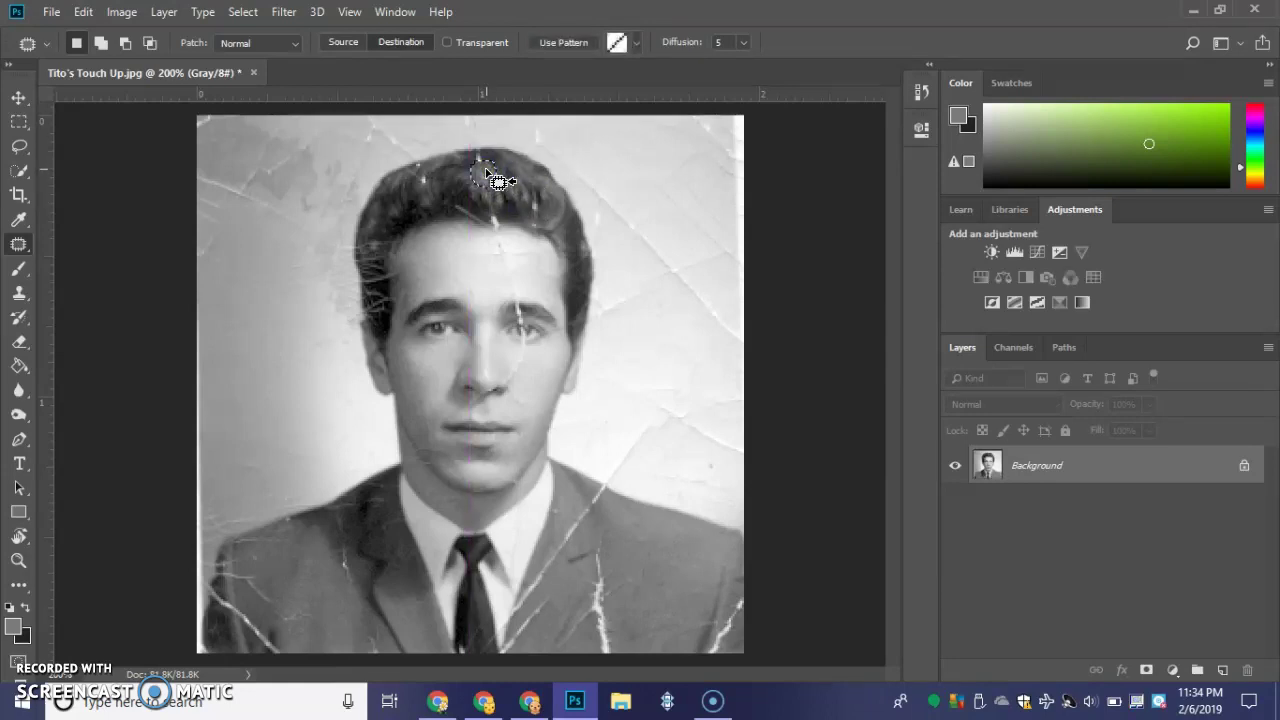
{"action": "key", "text": "ctrl+d"}
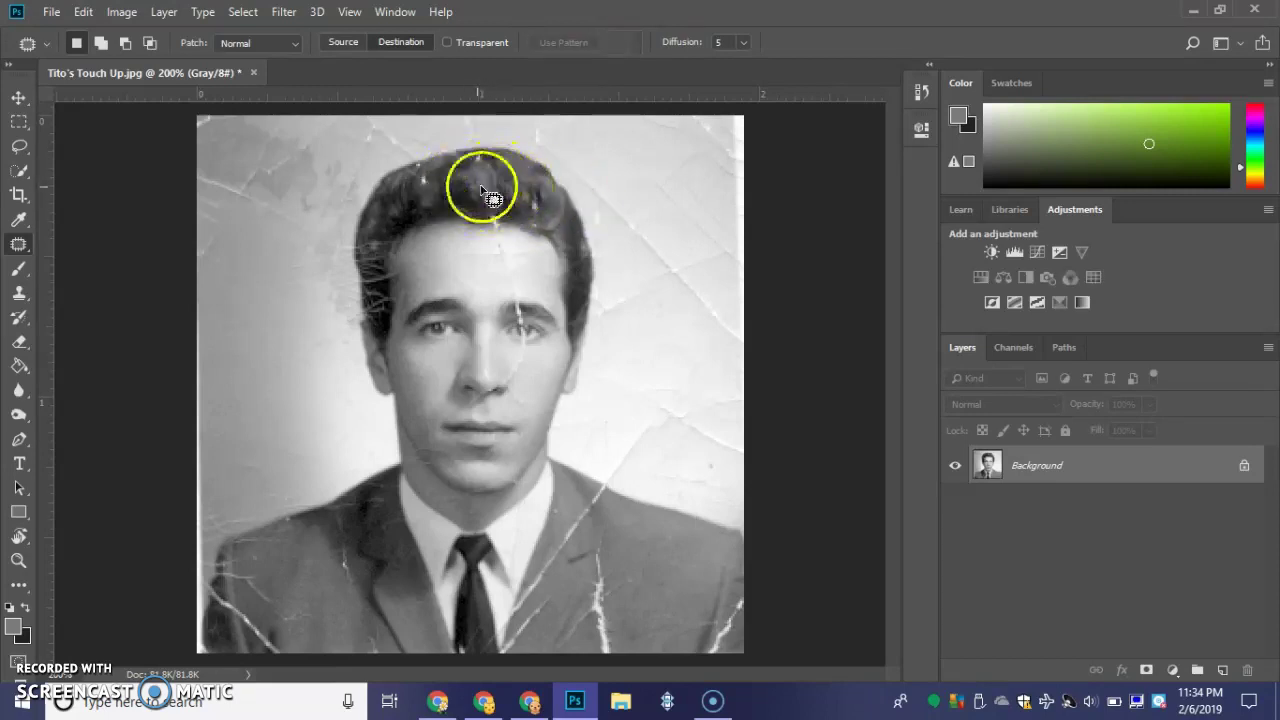
- Cover the small white marks in the right part of the hair with clean hair using the Patch Tool, then deselect
{"action": "mouse_move", "coordinate": [514, 180]}
{"action": "left_mouse_down"}
{"action": "mouse_move", "coordinate": [538, 211]}
{"action": "mouse_move", "coordinate": [605, 213]}
{"action": "mouse_move", "coordinate": [546, 188]}
{"action": "mouse_move", "coordinate": [558, 192]}
{"action": "mouse_move", "coordinate": [552, 217]}
{"action": "mouse_move", "coordinate": [540, 189]}
{"action": "left_mouse_up"}
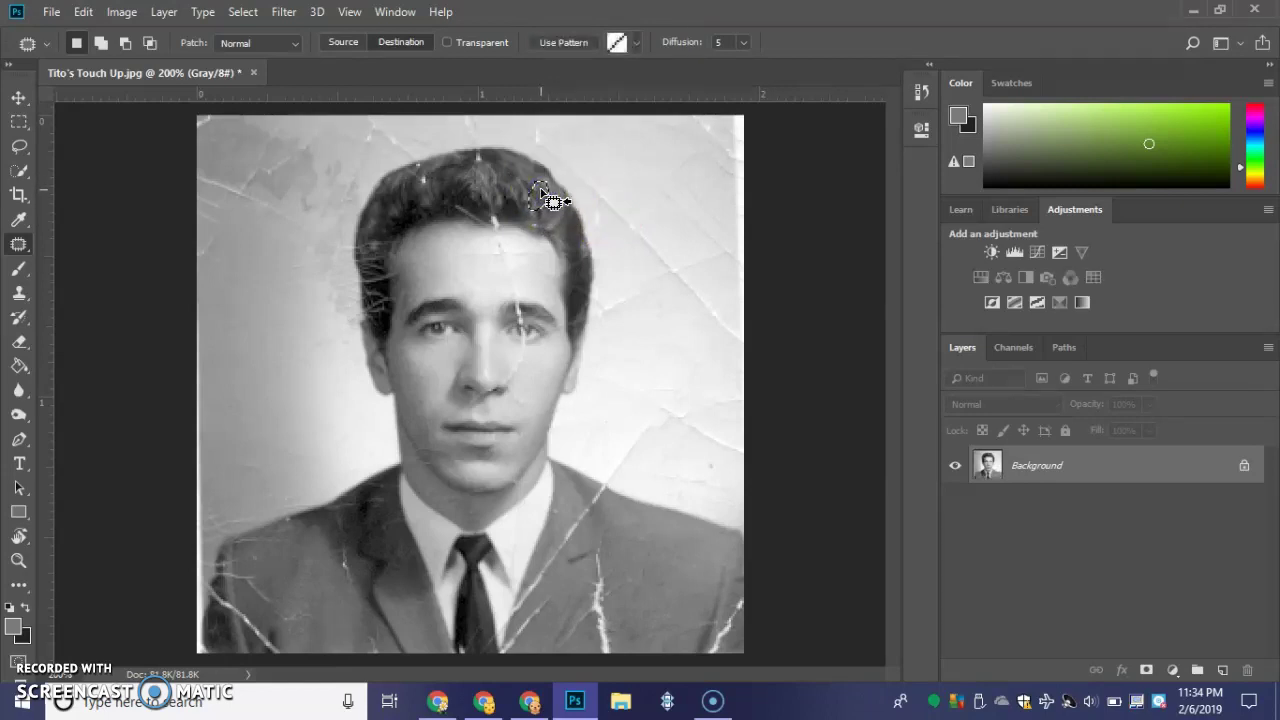
{"action": "left_click", "coordinate": [541, 193]}
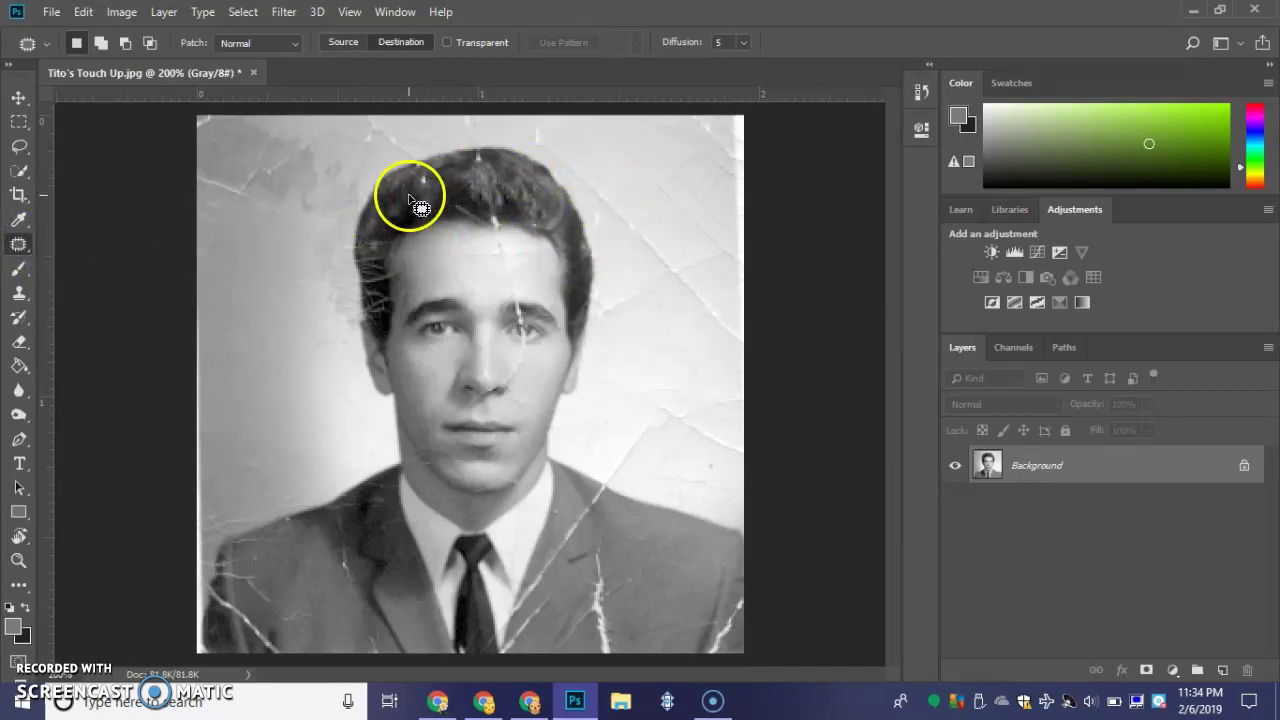
{"action": "left_click", "coordinate": [398, 42]}
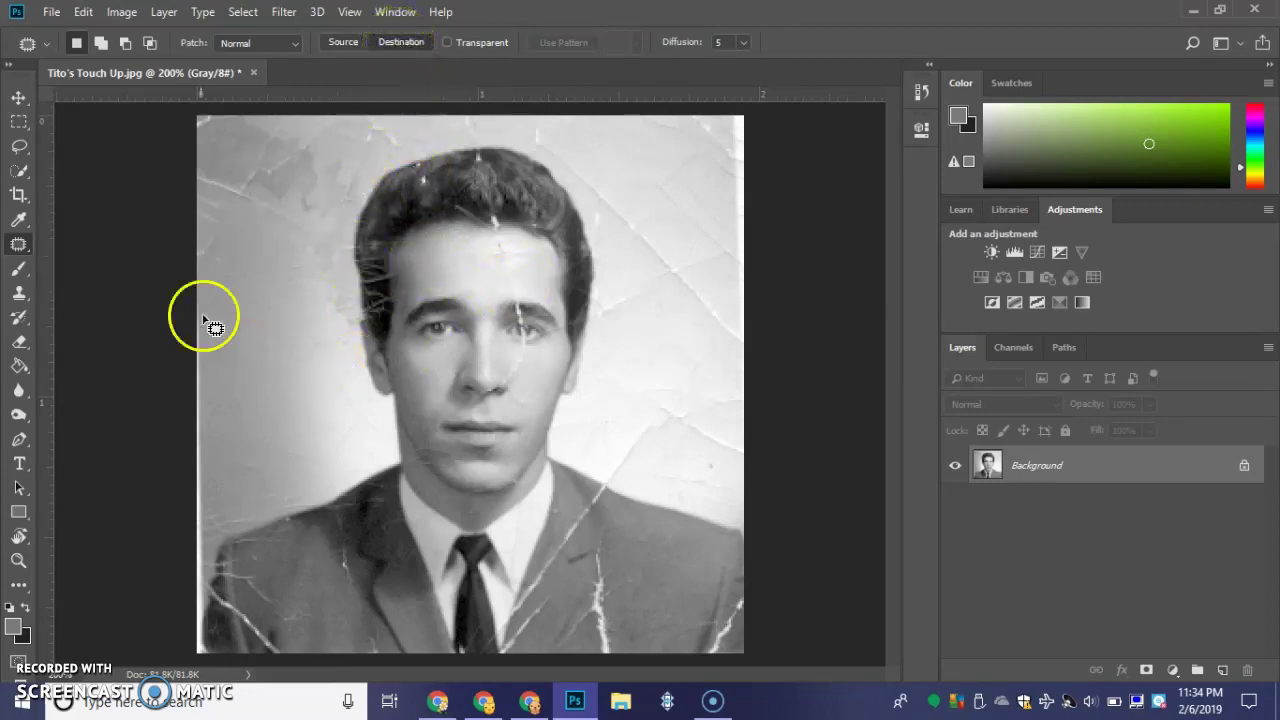
- Sample the iris of the intact left eye with the Clone Stamp and clone it over the cracked right eye
{"action": "left_click", "coordinate": [20, 296]}
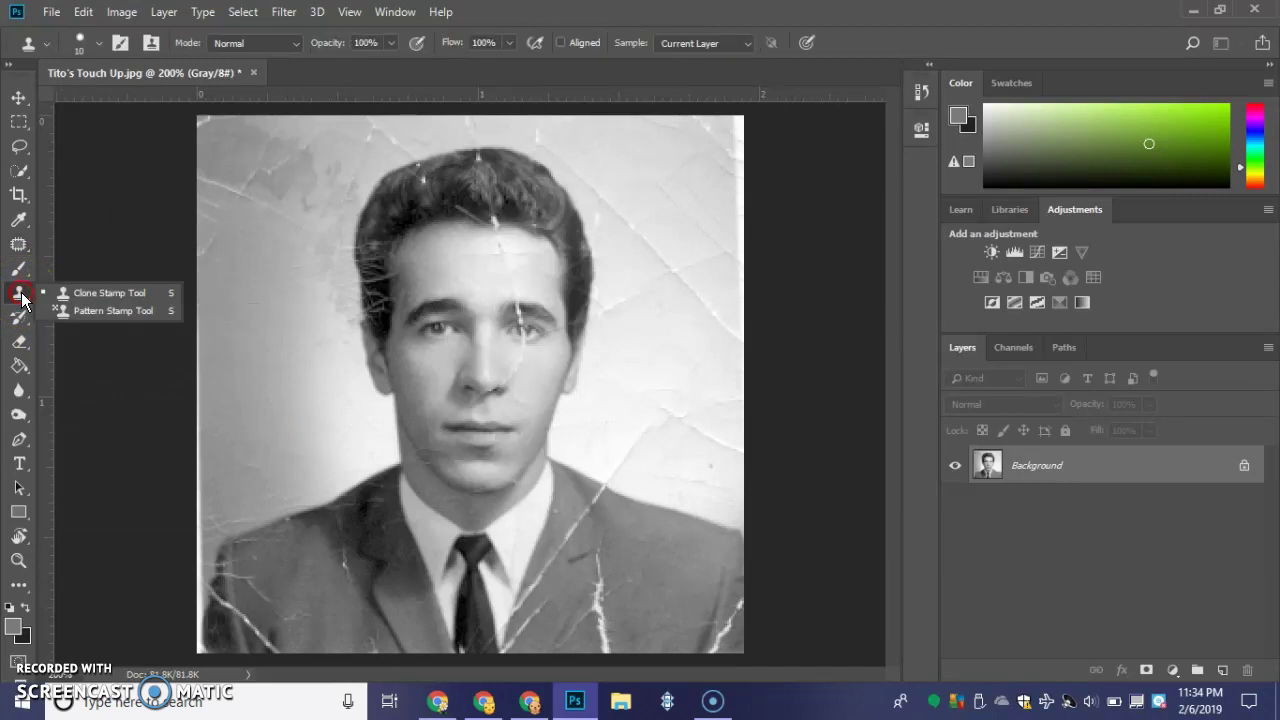
{"action": "left_click", "coordinate": [78, 296]}
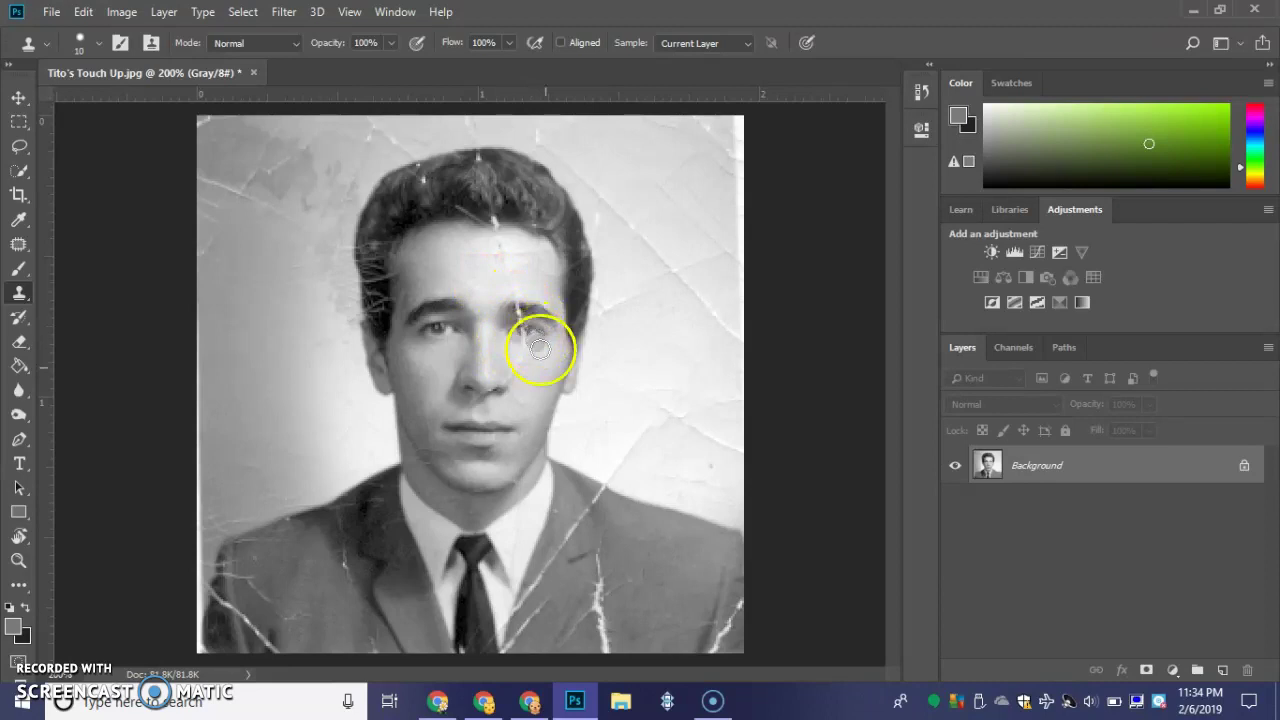
{"action": "key", "text": "ctrl+plus"}
{"action": "key", "text": "ctrl+plus"}
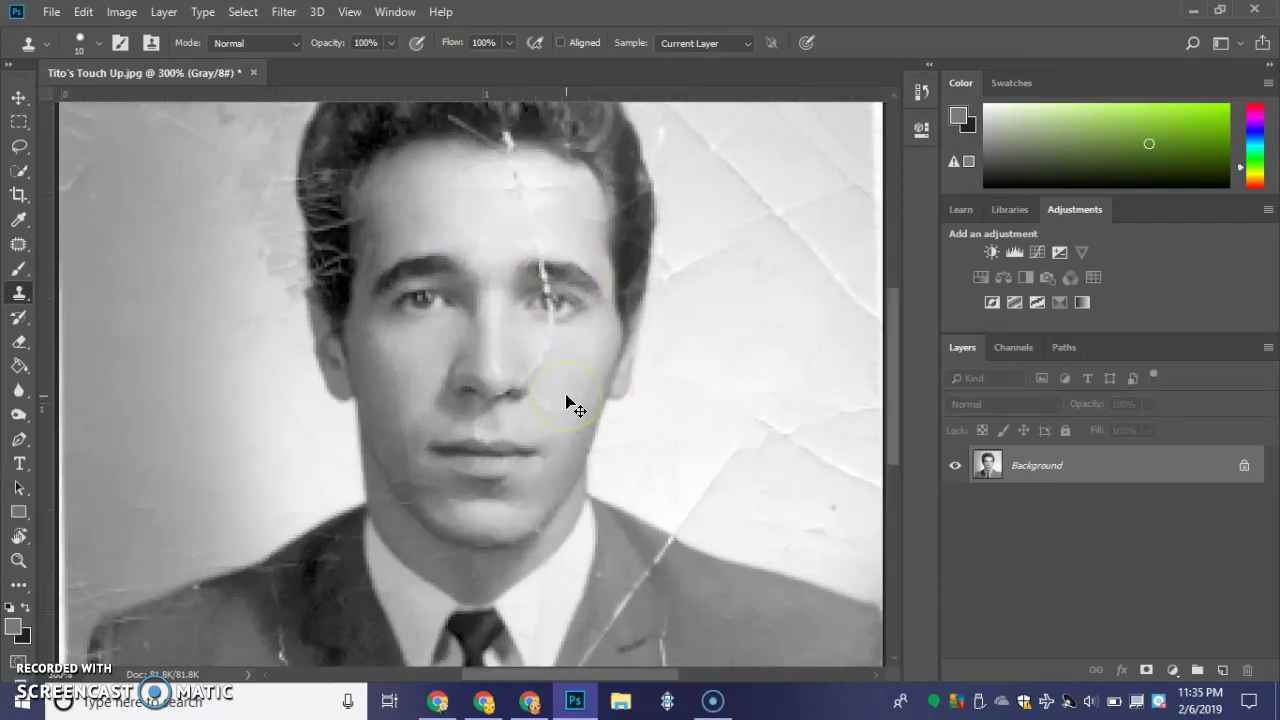
{"action": "key", "text": "ctrl+plus"}
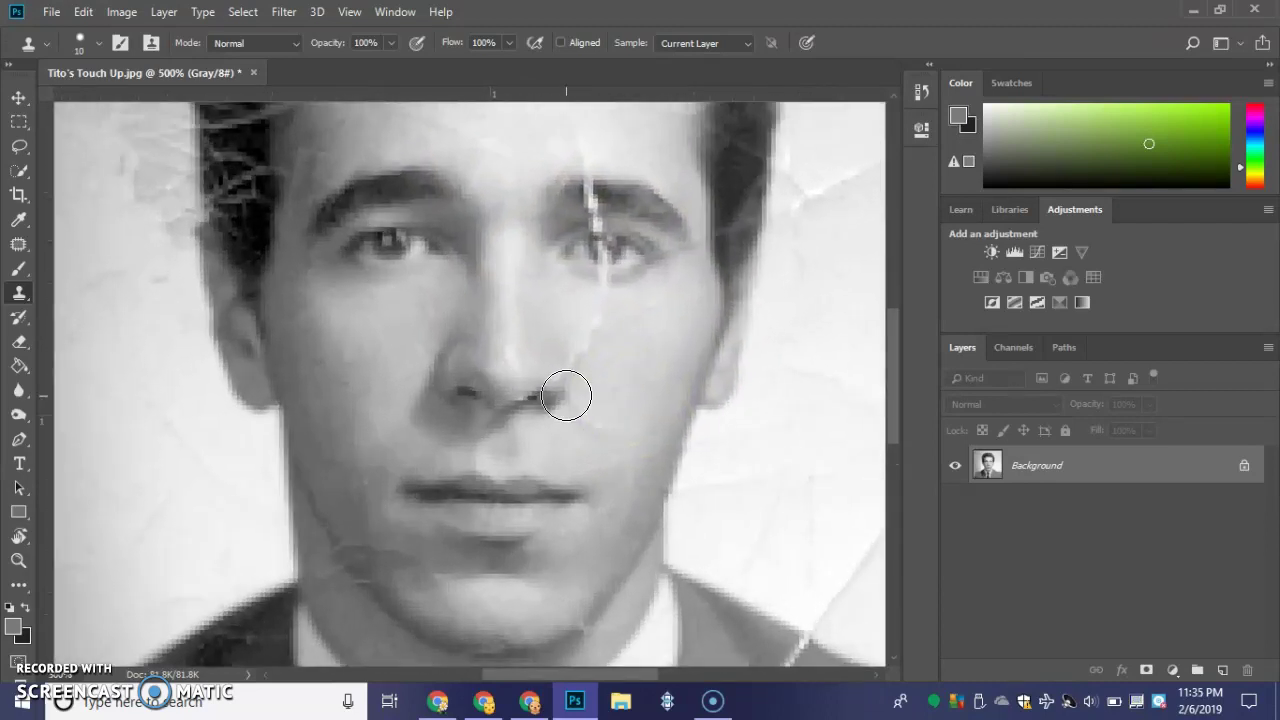
{"action": "left_click", "coordinate": [471, 295], "text": "alt"}
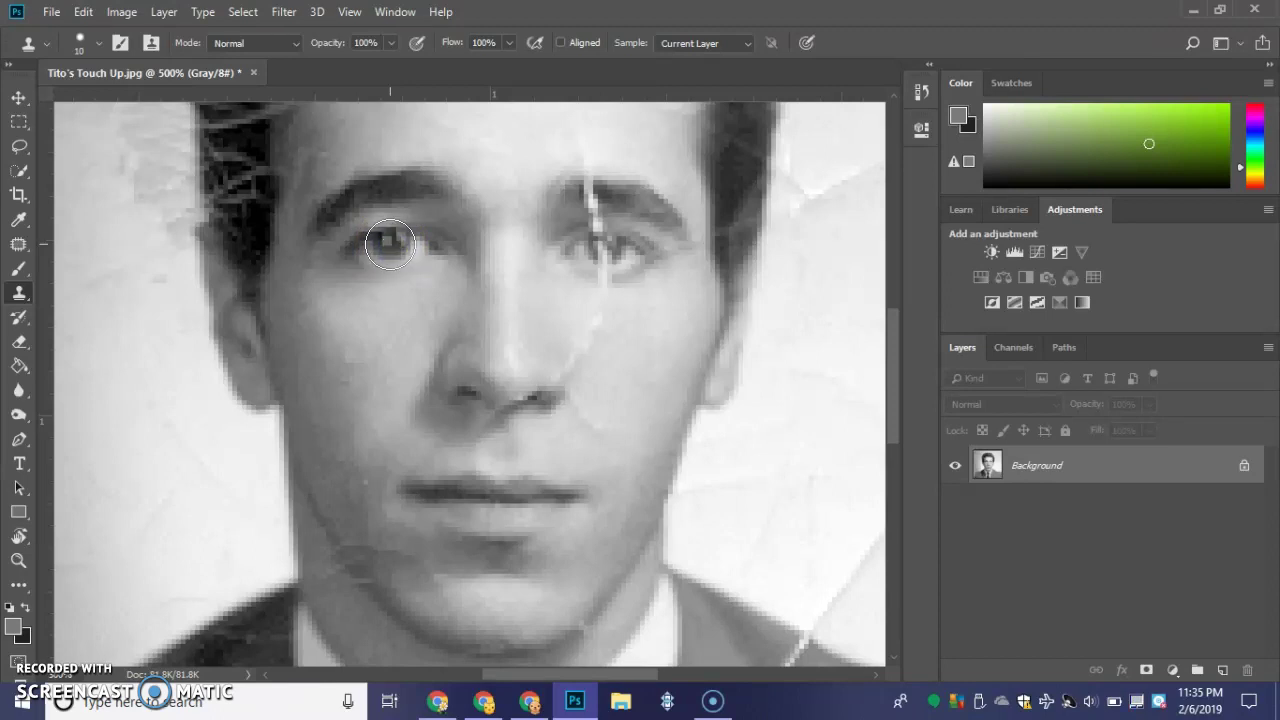
{"action": "left_click_drag", "start_coordinate": [390, 243], "coordinate": [608, 250]}
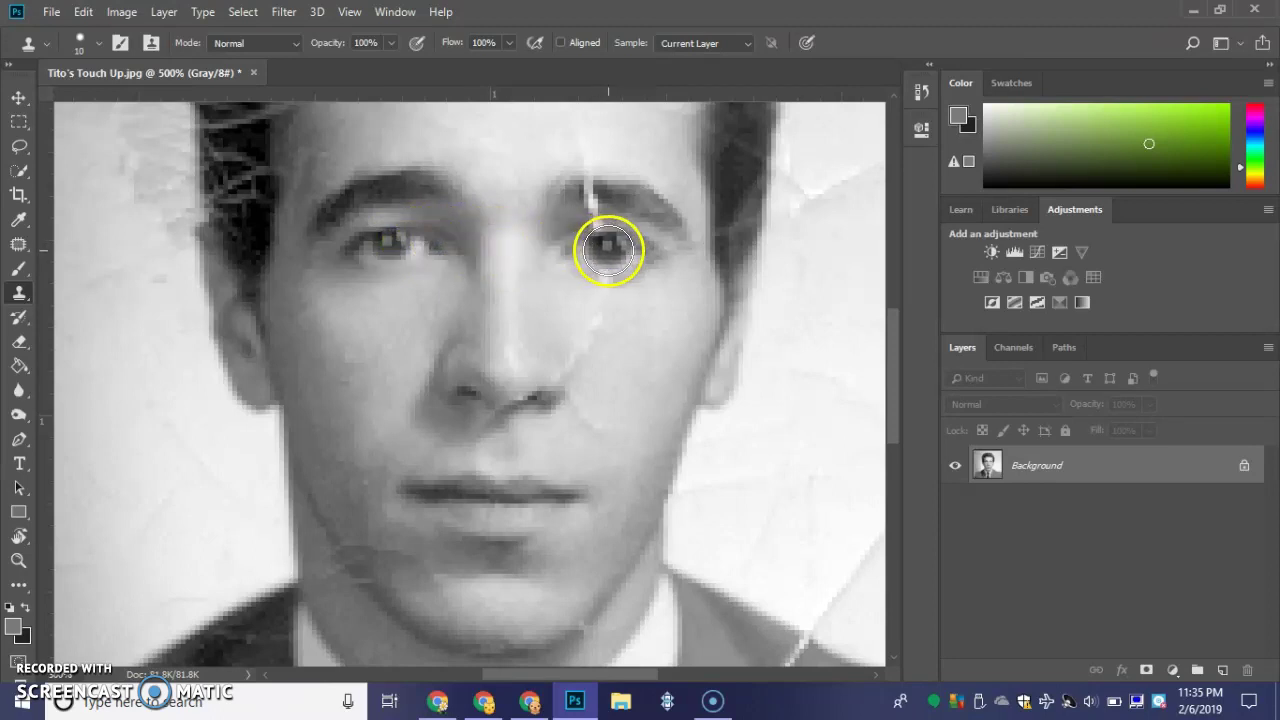
{"action": "left_click", "coordinate": [608, 249], "text": "alt"}
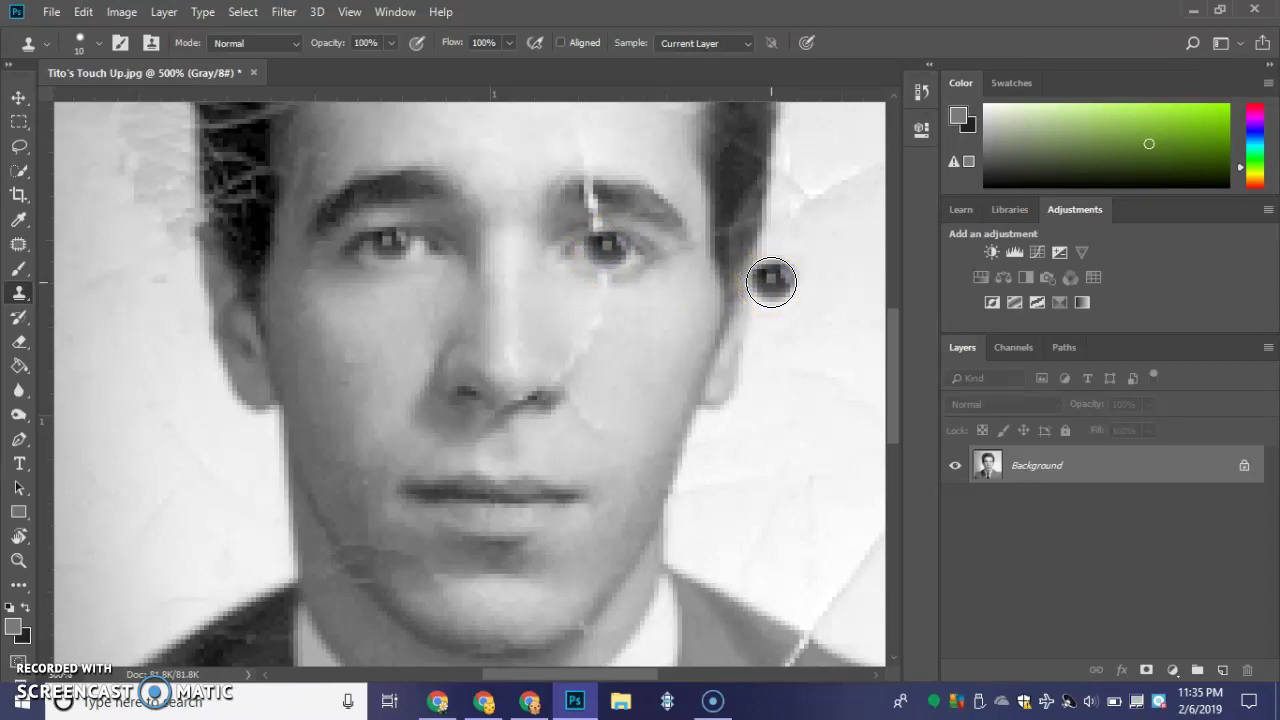
- Sample the intact part of the right eyebrow and clone it over the white crack, undoing the last stray stroke
{"action": "left_click", "coordinate": [626, 198], "text": "alt"}
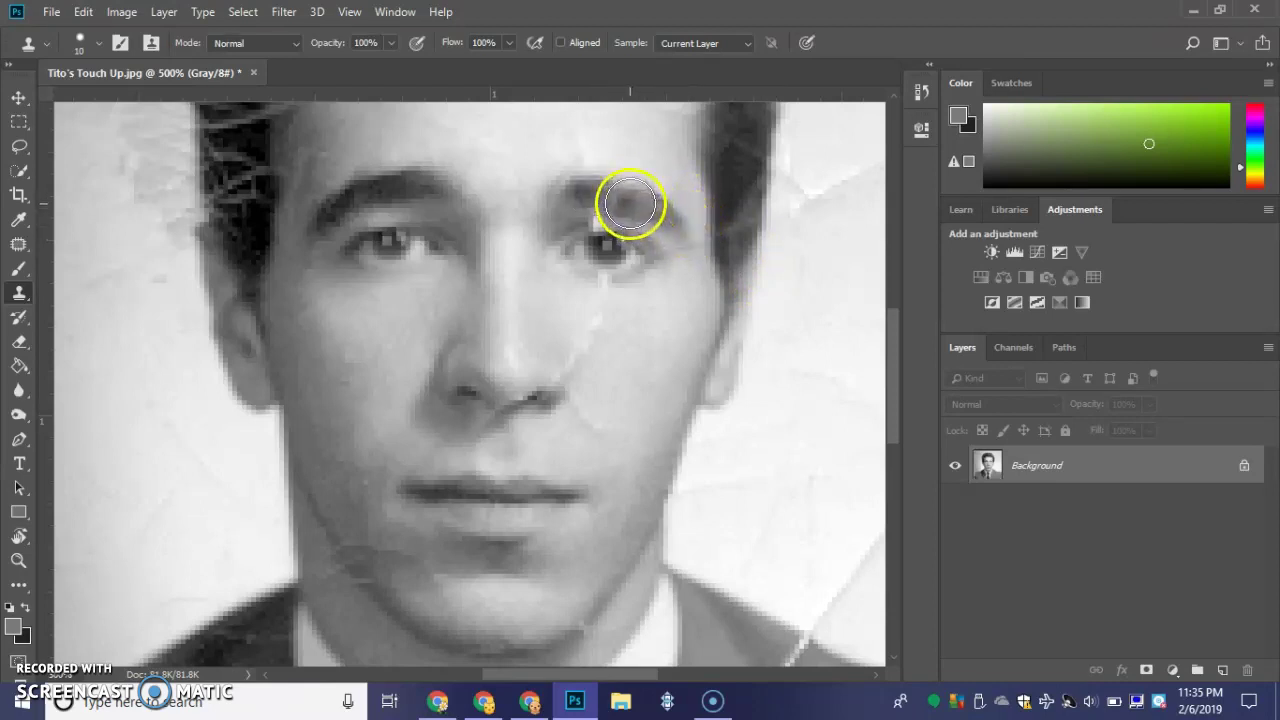
{"action": "mouse_move", "coordinate": [630, 204]}
{"action": "left_mouse_down"}
{"action": "mouse_move", "coordinate": [683, 206]}
{"action": "mouse_move", "coordinate": [732, 257]}
{"action": "mouse_move", "coordinate": [565, 224]}
{"action": "mouse_move", "coordinate": [553, 262]}
{"action": "mouse_move", "coordinate": [567, 246]}
{"action": "mouse_move", "coordinate": [569, 293]}
{"action": "mouse_move", "coordinate": [585, 219]}
{"action": "left_mouse_up"}
{"action": "key", "text": "alt"}
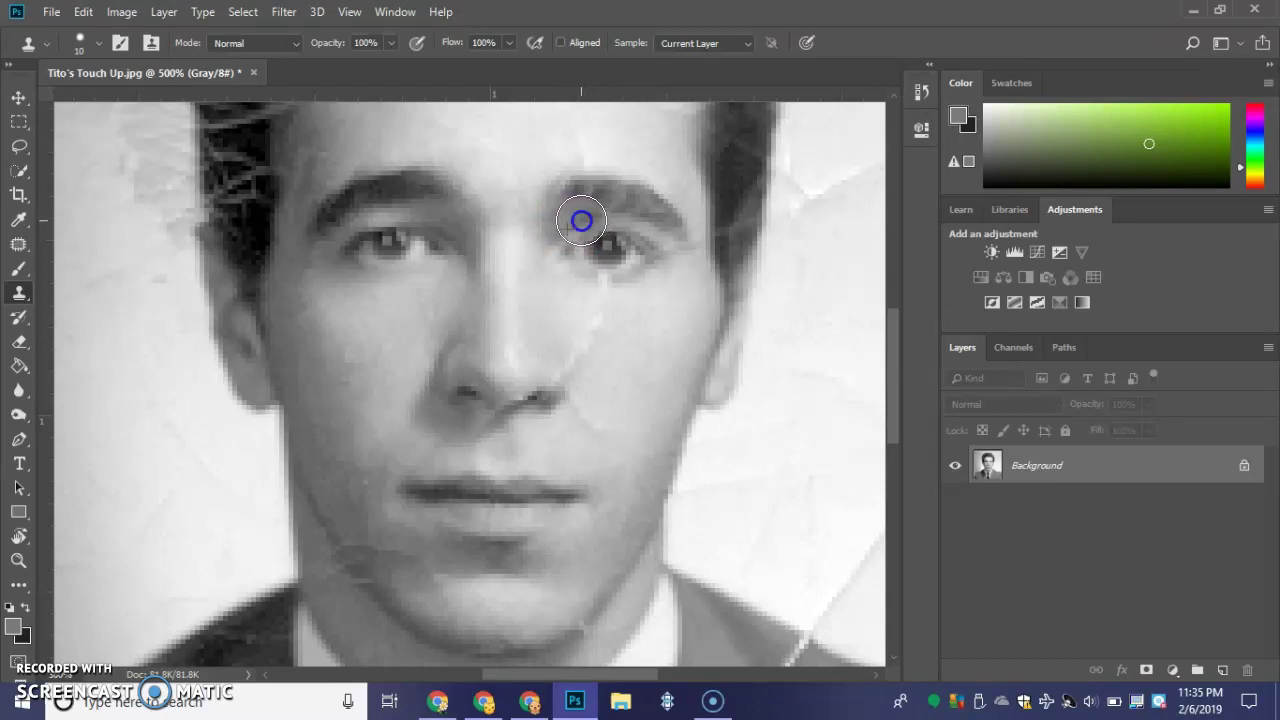
{"action": "mouse_move", "coordinate": [811, 214]}
{"action": "left_mouse_down"}
{"action": "mouse_move", "coordinate": [814, 285]}
{"action": "mouse_move", "coordinate": [735, 271]}
{"action": "mouse_move", "coordinate": [634, 223]}
{"action": "left_mouse_up"}
{"action": "key", "text": "ctrl+z"}
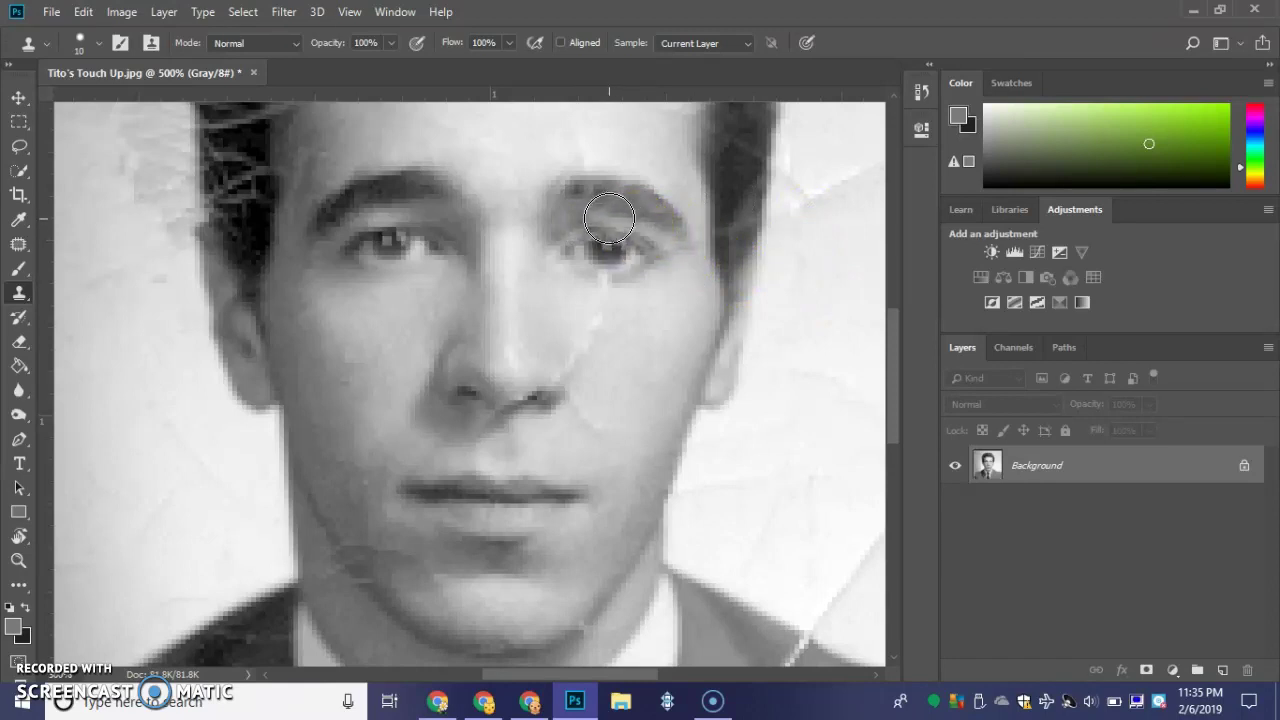
- Reduce the Clone Stamp brush to size 5 and clean up the damaged skin between the right eyebrow and eye
{"action": "left_click", "coordinate": [813, 361]}
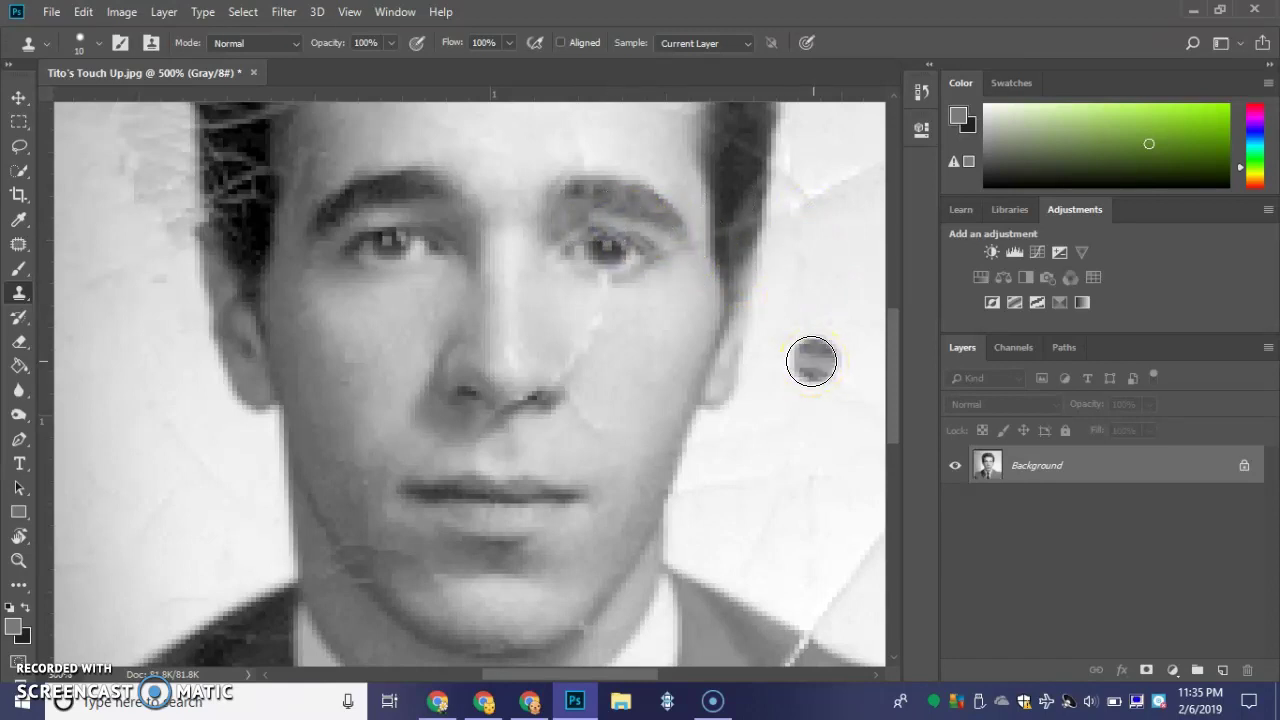
{"action": "mouse_move", "coordinate": [811, 361]}
{"action": "left_mouse_down"}
{"action": "mouse_move", "coordinate": [608, 248]}
{"action": "mouse_move", "coordinate": [590, 217]}
{"action": "left_mouse_up"}
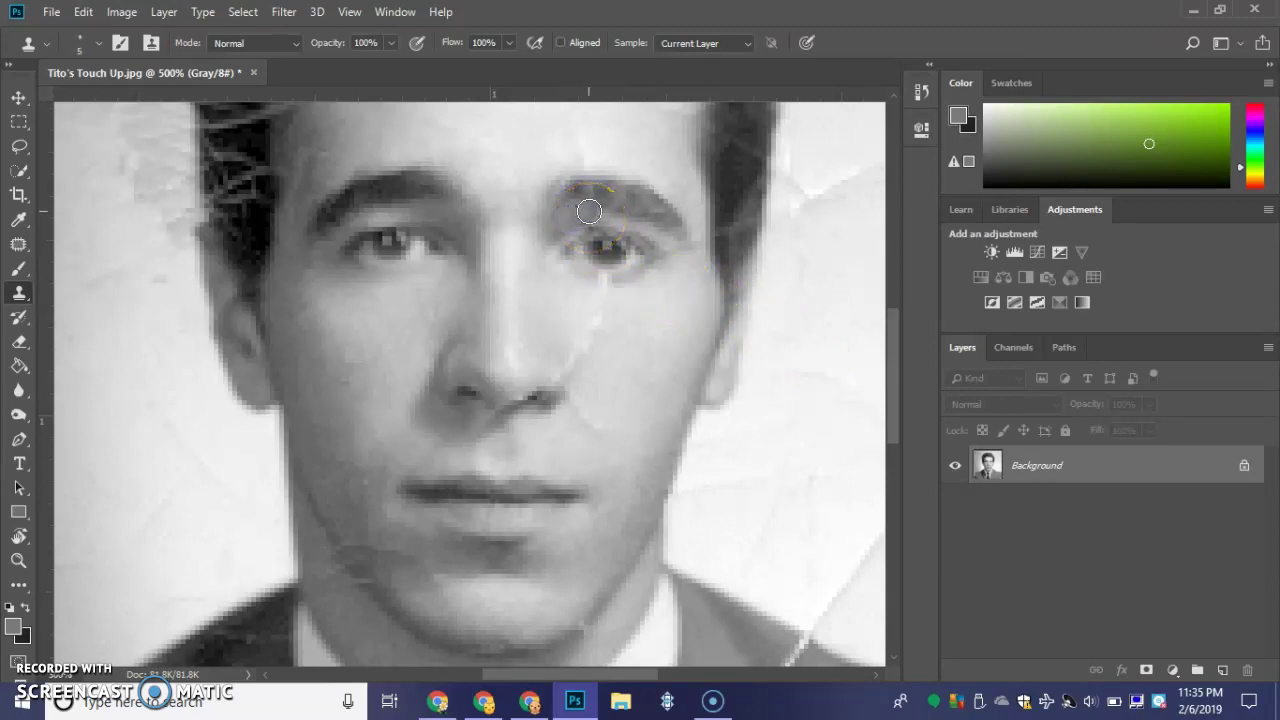
{"action": "left_click", "coordinate": [711, 383], "text": "alt"}
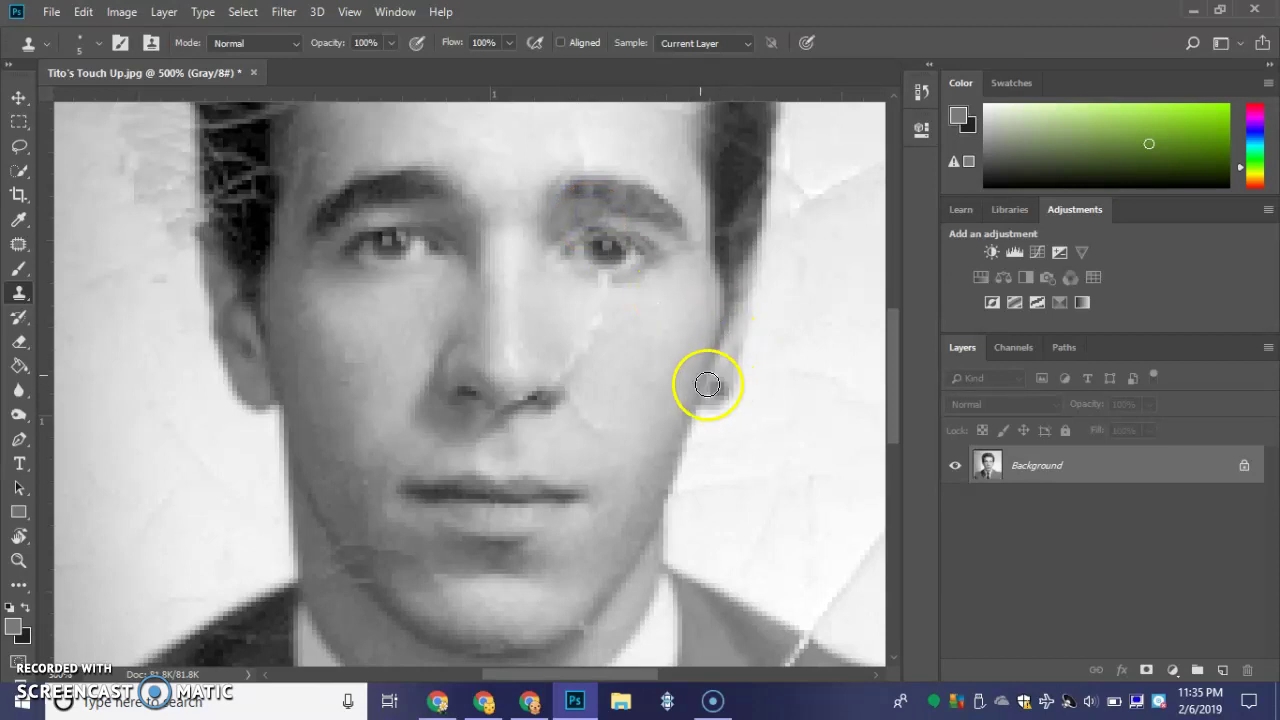
{"action": "left_click", "coordinate": [588, 216]}
{"action": "key", "text": "ctrl+z"}
{"action": "left_click", "coordinate": [726, 414], "text": "alt"}
{"action": "left_click", "coordinate": [734, 506]}
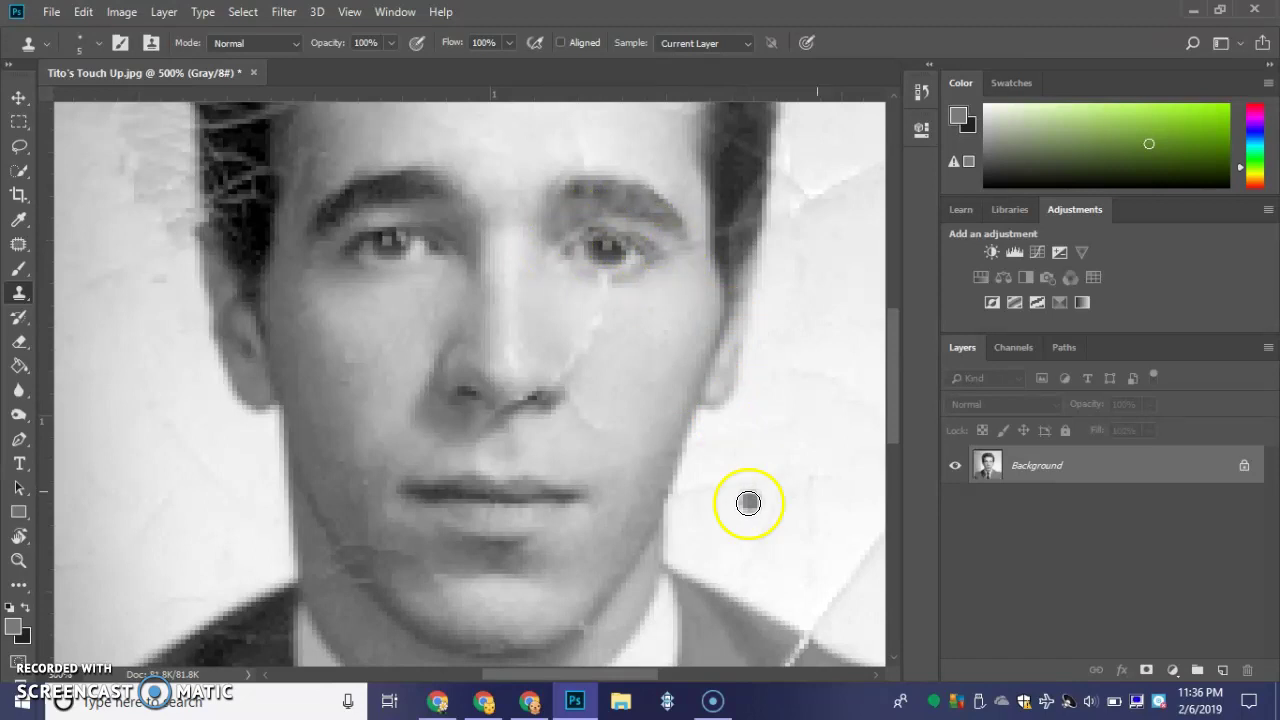
- Rebuild the upper part of the hair's left outline with the Clone Stamp at brush size 8, using the clean hair edge above
{"action": "left_click_drag", "start_coordinate": [891, 448], "coordinate": [914, 352]}
{"action": "scroll", "coordinate": [915, 355], "scroll_direction": "down", "scroll_amount": 2}
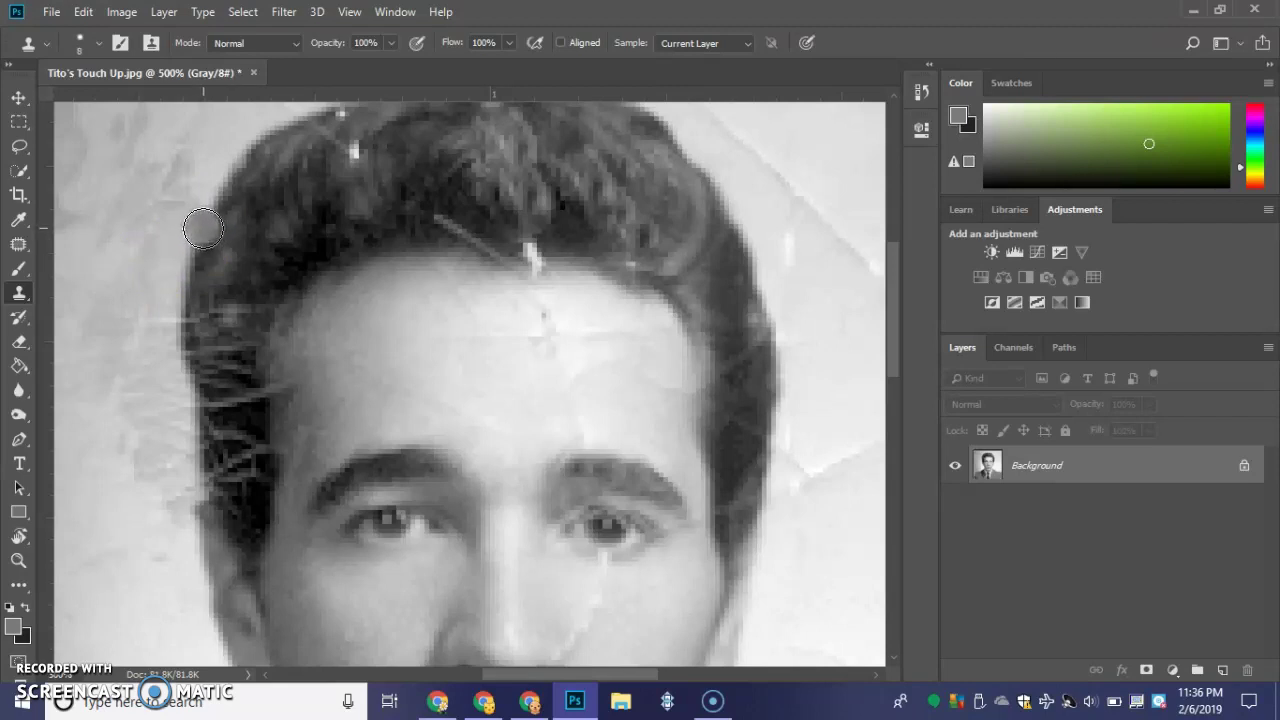
{"action": "left_click_drag", "start_coordinate": [196, 254], "coordinate": [190, 282]}
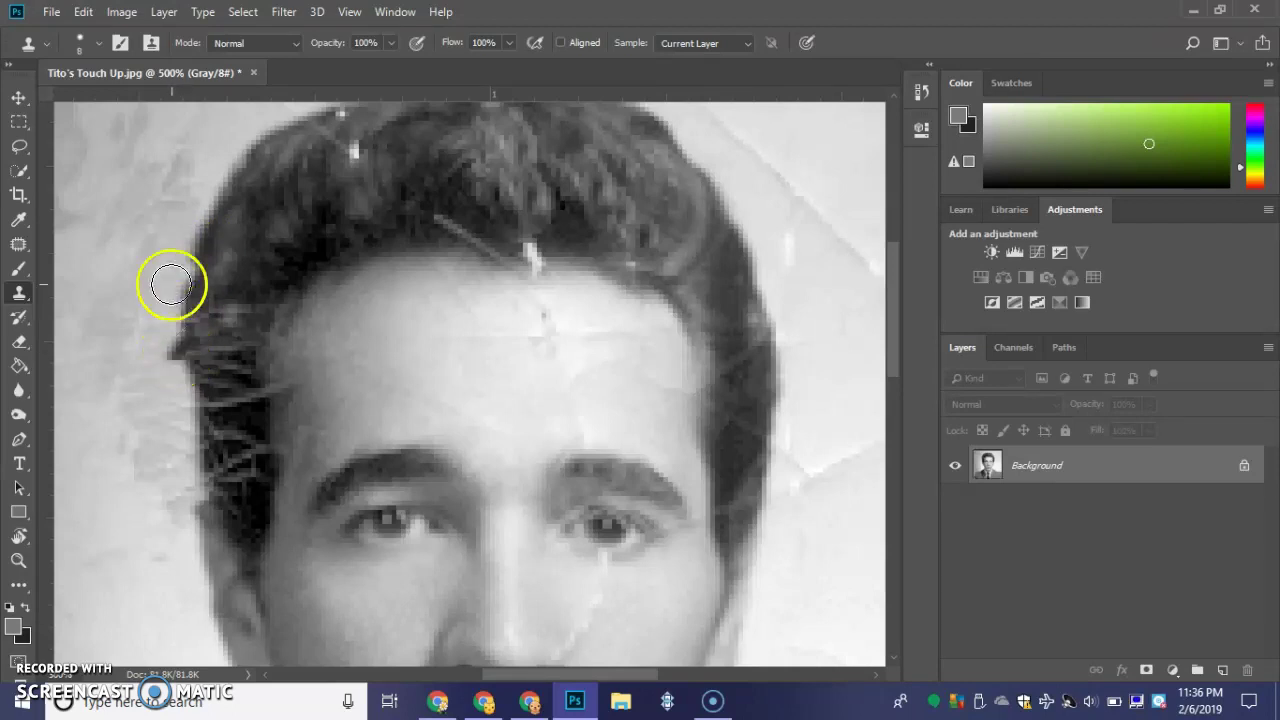
{"action": "left_click_drag", "start_coordinate": [208, 226], "coordinate": [196, 242]}
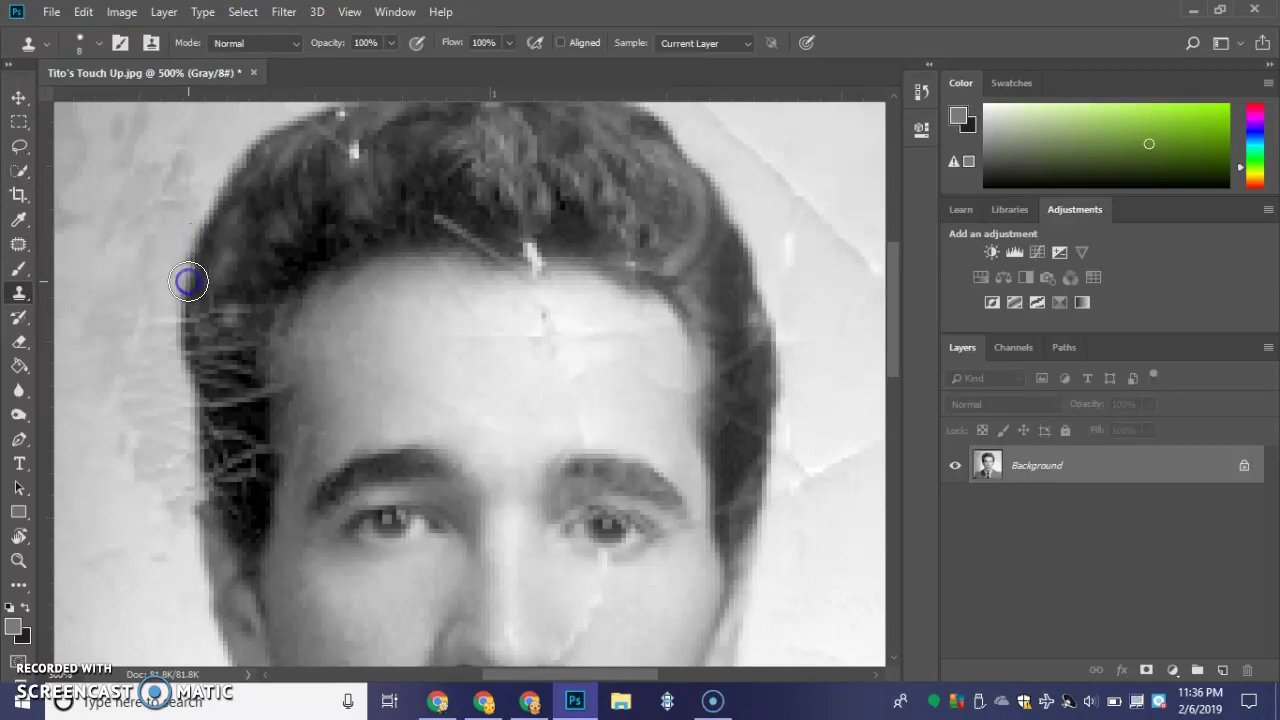
{"action": "left_click_drag", "start_coordinate": [185, 286], "coordinate": [186, 313]}
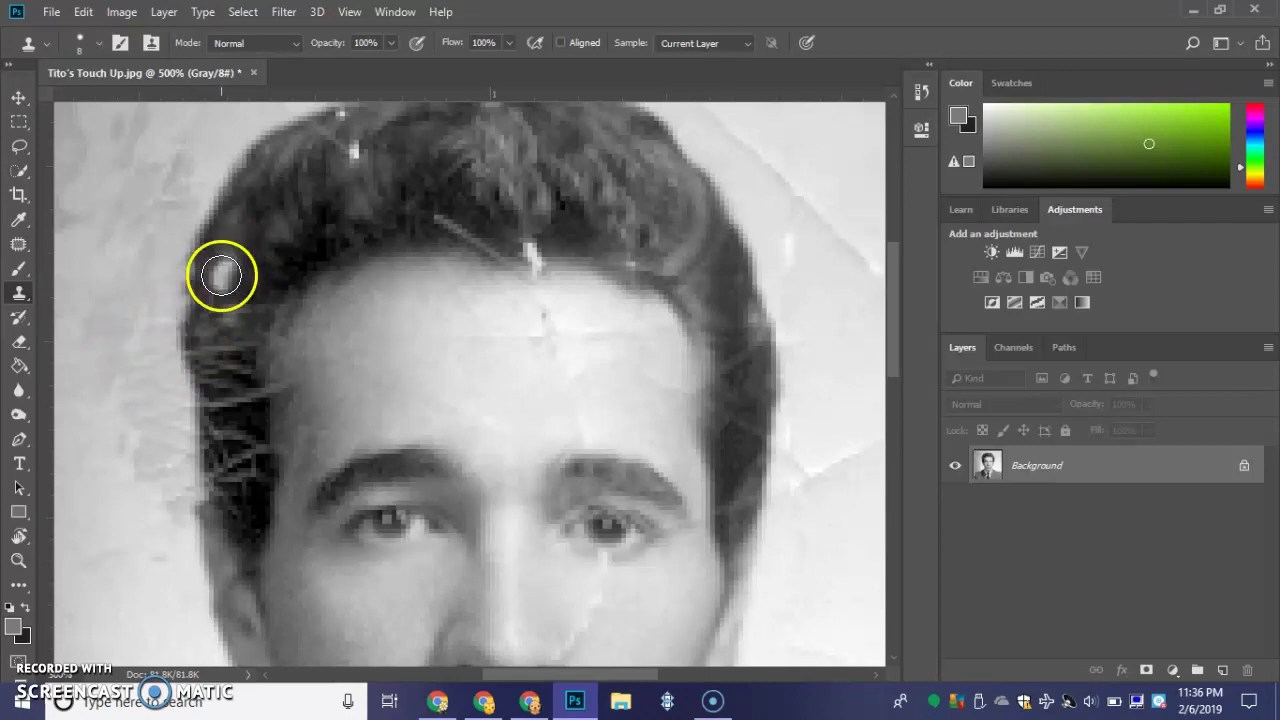
- Patch the crease lines in the hair above the left temple with clean hair, then deselect
{"action": "left_click", "coordinate": [19, 243]}
{"action": "mouse_move", "coordinate": [210, 247]}
{"action": "left_mouse_down"}
{"action": "mouse_move", "coordinate": [283, 218]}
{"action": "mouse_move", "coordinate": [264, 266]}
{"action": "mouse_move", "coordinate": [257, 212]}
{"action": "mouse_move", "coordinate": [290, 221]}
{"action": "mouse_move", "coordinate": [274, 262]}
{"action": "mouse_move", "coordinate": [233, 272]}
{"action": "mouse_move", "coordinate": [212, 253]}
{"action": "mouse_move", "coordinate": [218, 238]}
{"action": "mouse_move", "coordinate": [228, 233]}
{"action": "mouse_move", "coordinate": [245, 279]}
{"action": "mouse_move", "coordinate": [234, 320]}
{"action": "left_mouse_up"}
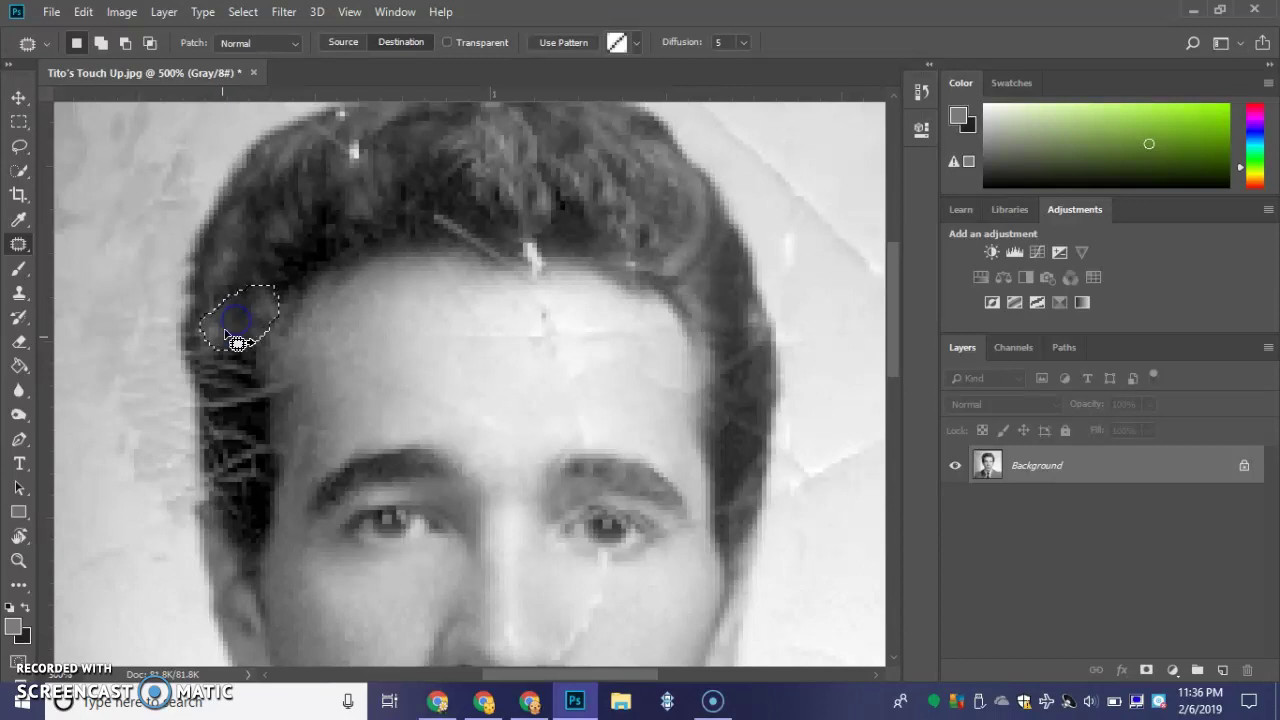
{"action": "left_click", "coordinate": [229, 365]}
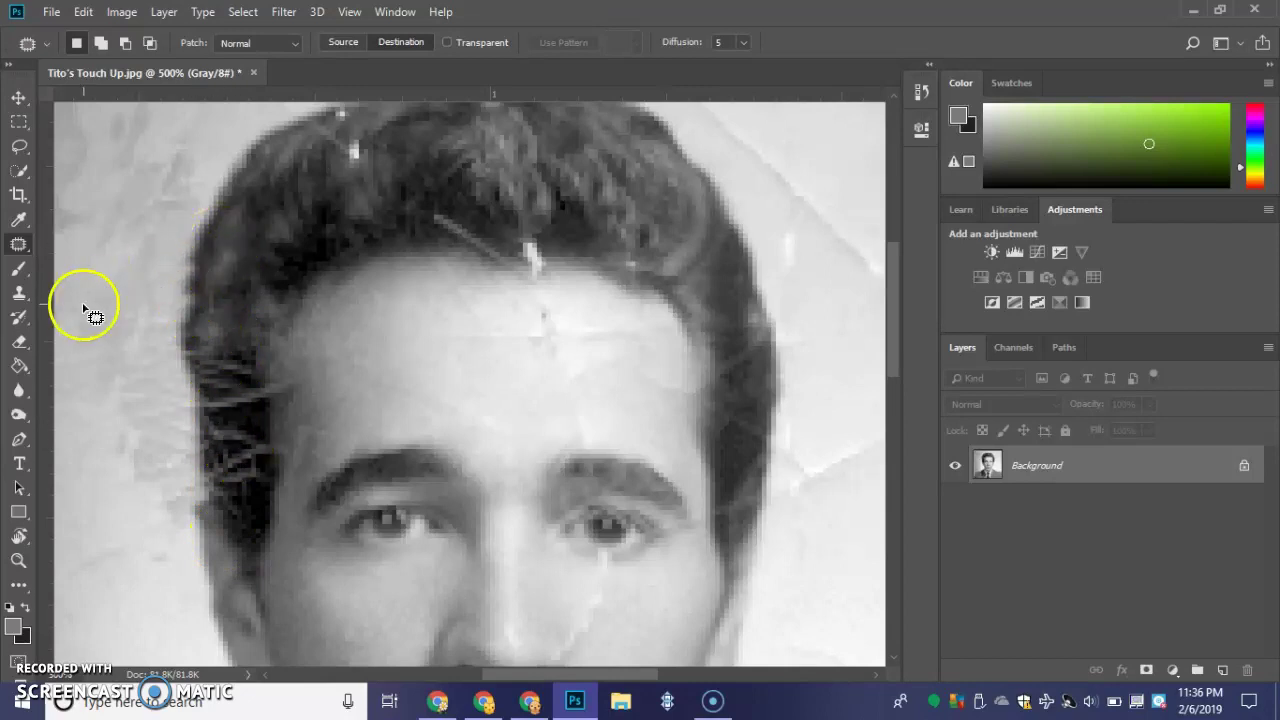
- Clone the clean hair edge down over the scratched outline beside the left temple with the Clone Stamp
{"action": "left_click", "coordinate": [19, 292]}
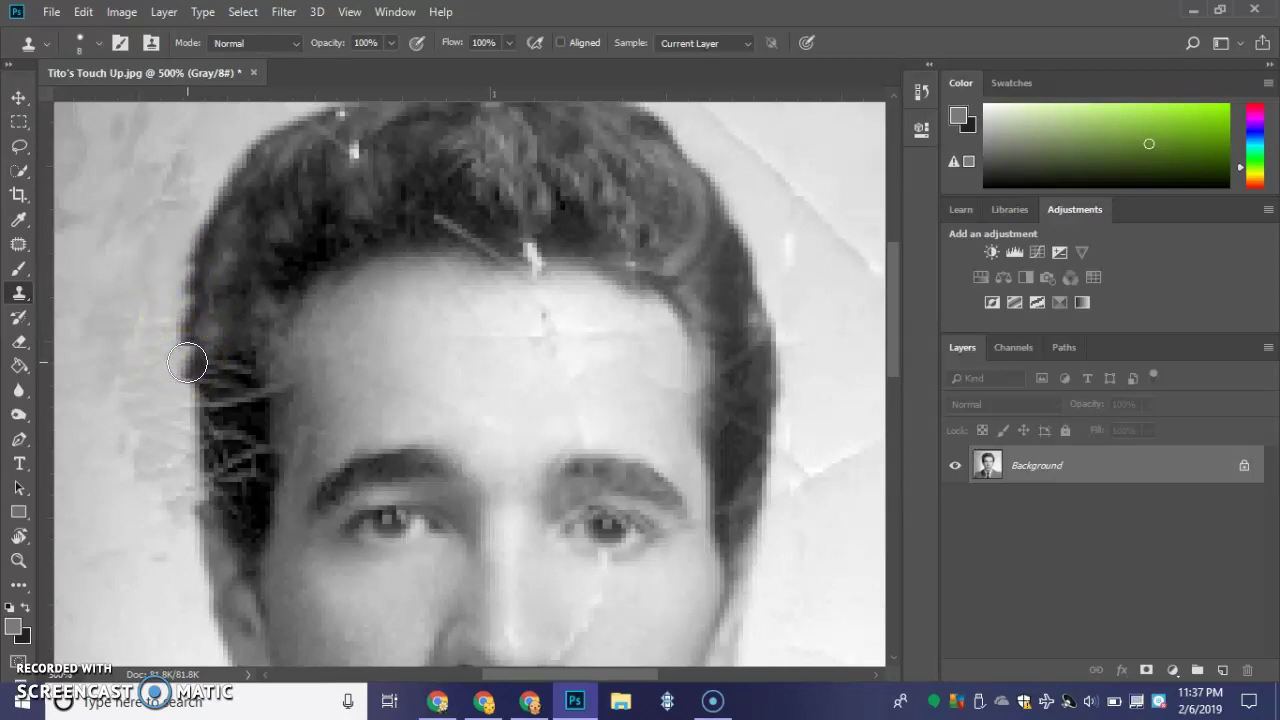
{"action": "left_click", "coordinate": [187, 362], "text": "alt"}
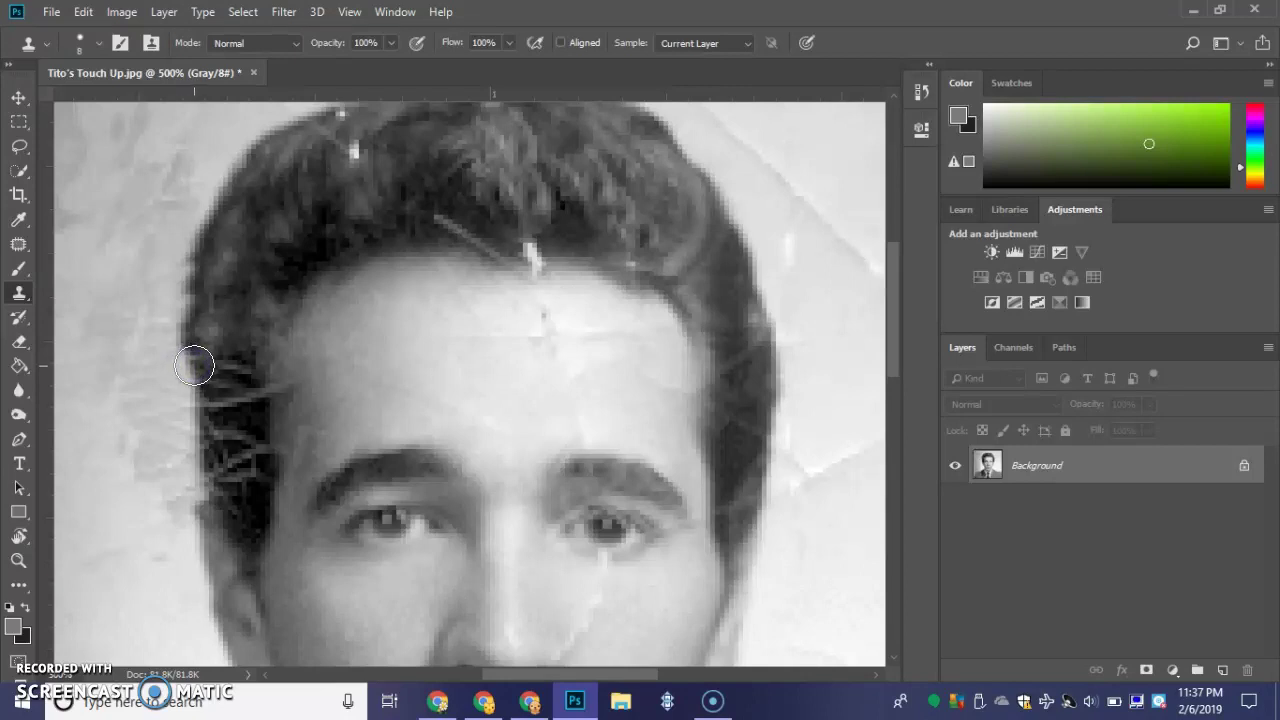
{"action": "left_click", "coordinate": [194, 366]}
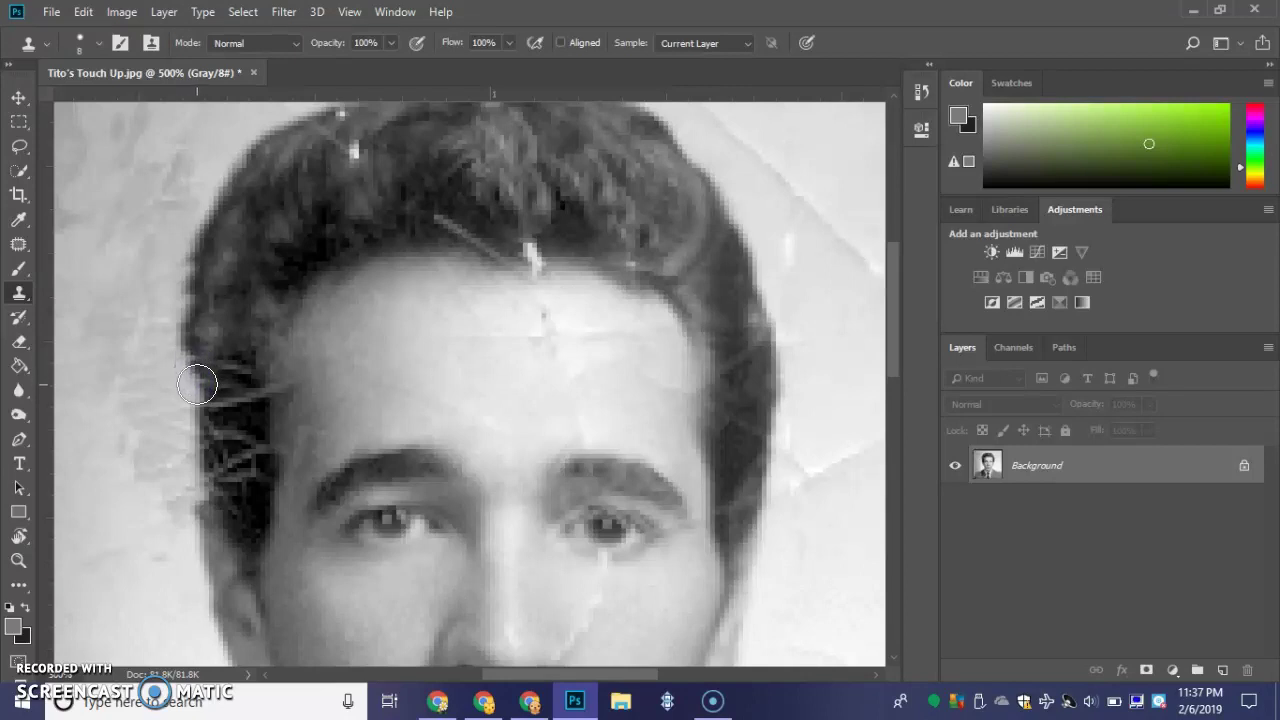
{"action": "left_click_drag", "start_coordinate": [197, 387], "coordinate": [201, 431]}
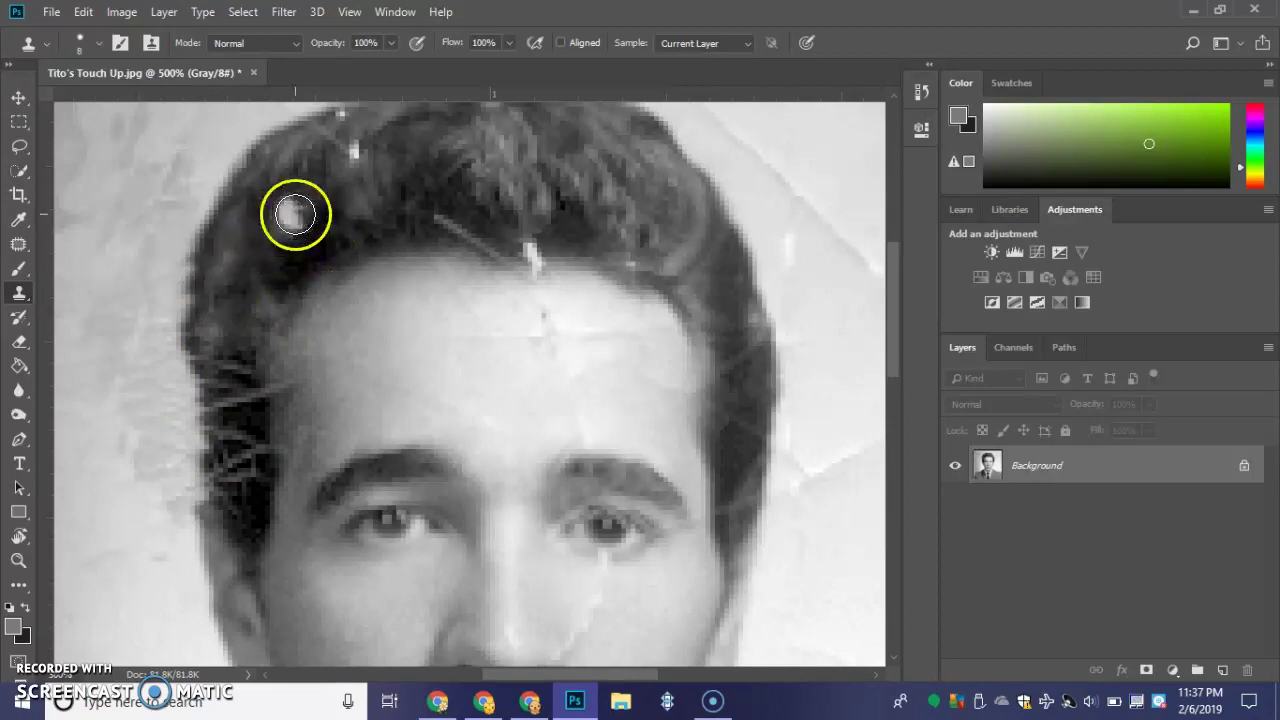
- Remove the white spot in the left part of the hair and the dark mark on the forehead with the Spot Healing Brush
{"action": "left_click", "coordinate": [18, 244]}
{"action": "left_click", "coordinate": [62, 242]}
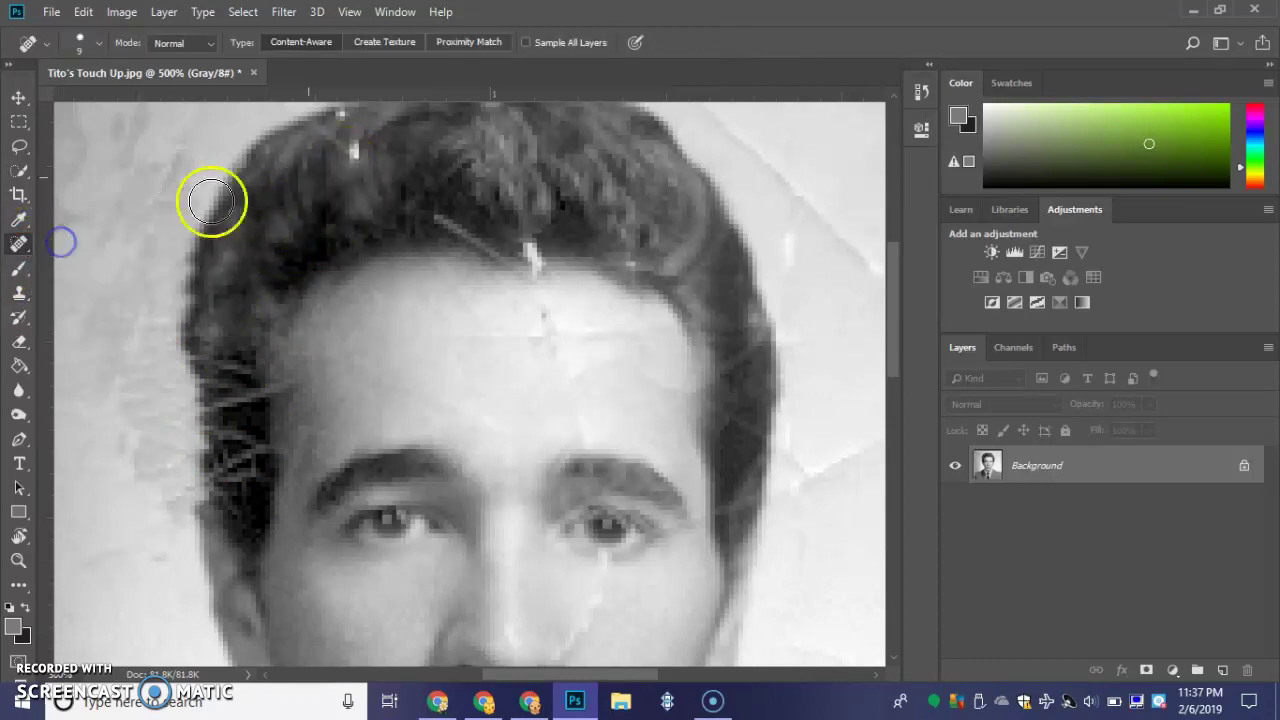
{"action": "left_click", "coordinate": [350, 150]}
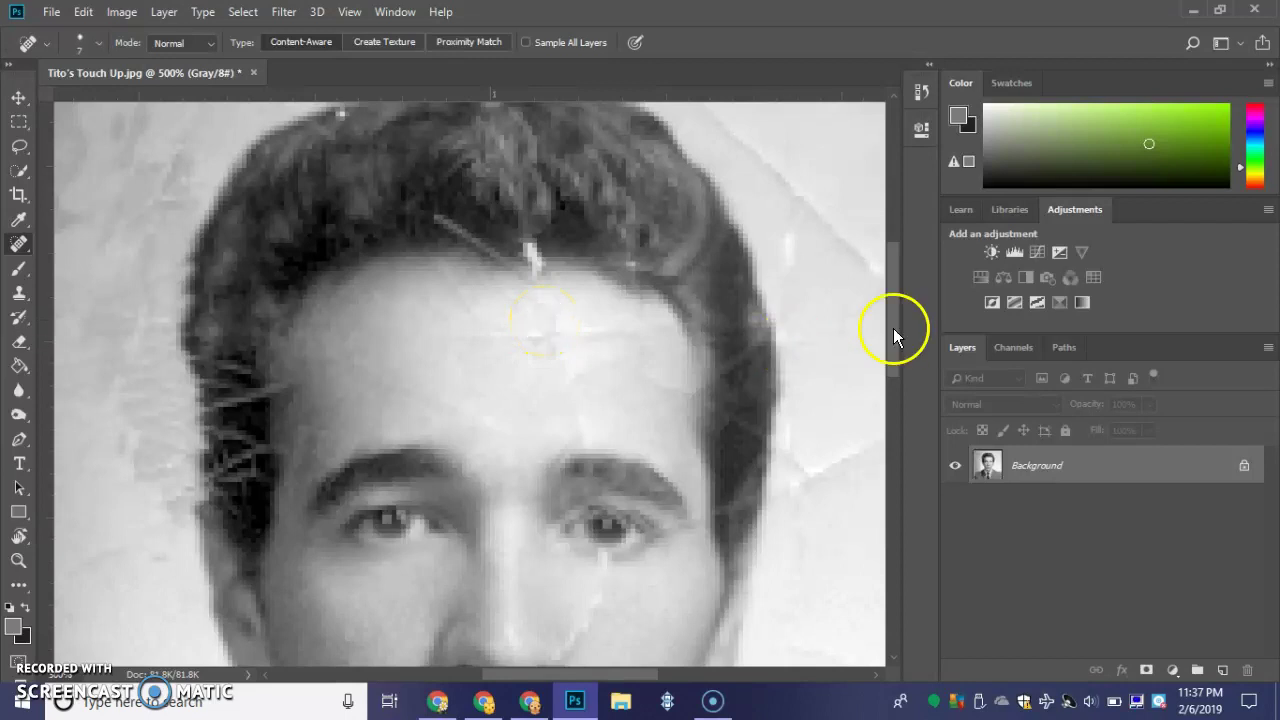
{"action": "left_click_drag", "start_coordinate": [893, 330], "coordinate": [908, 292]}
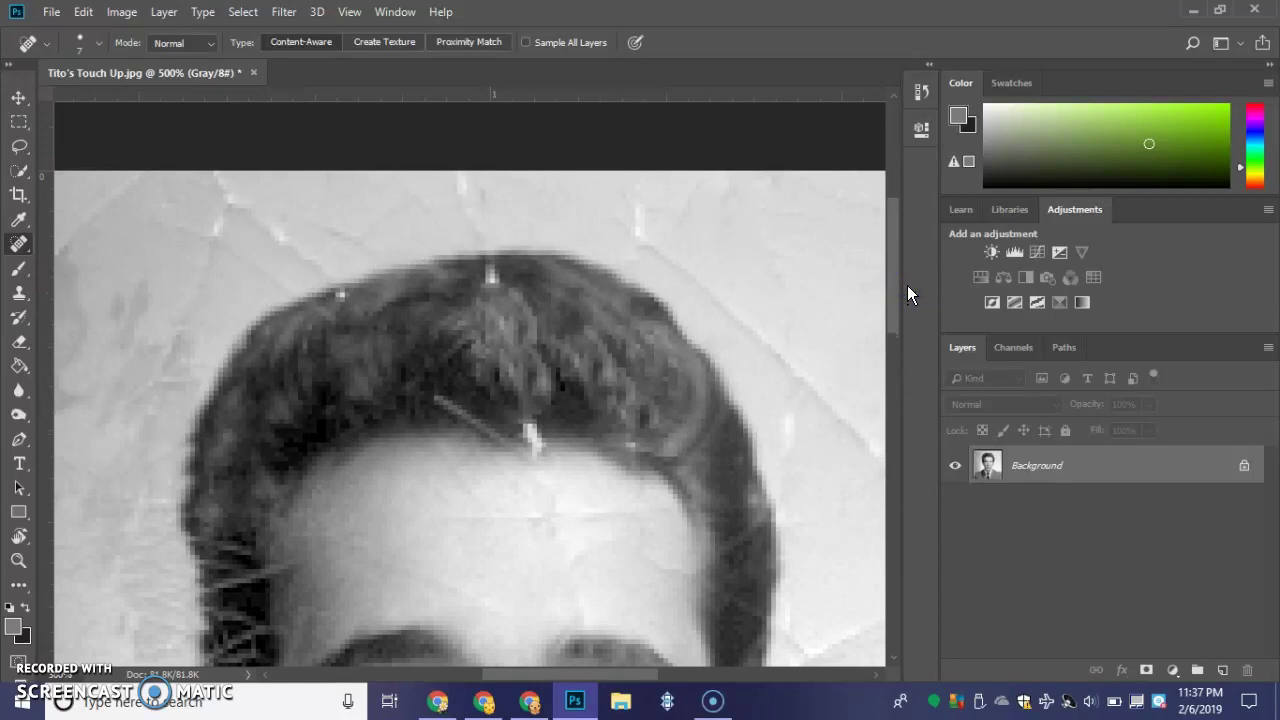
{"action": "key", "text": "ctrl+minus"}
{"action": "key", "text": "ctrl+minus"}
{"action": "key", "text": "ctrl+minus"}
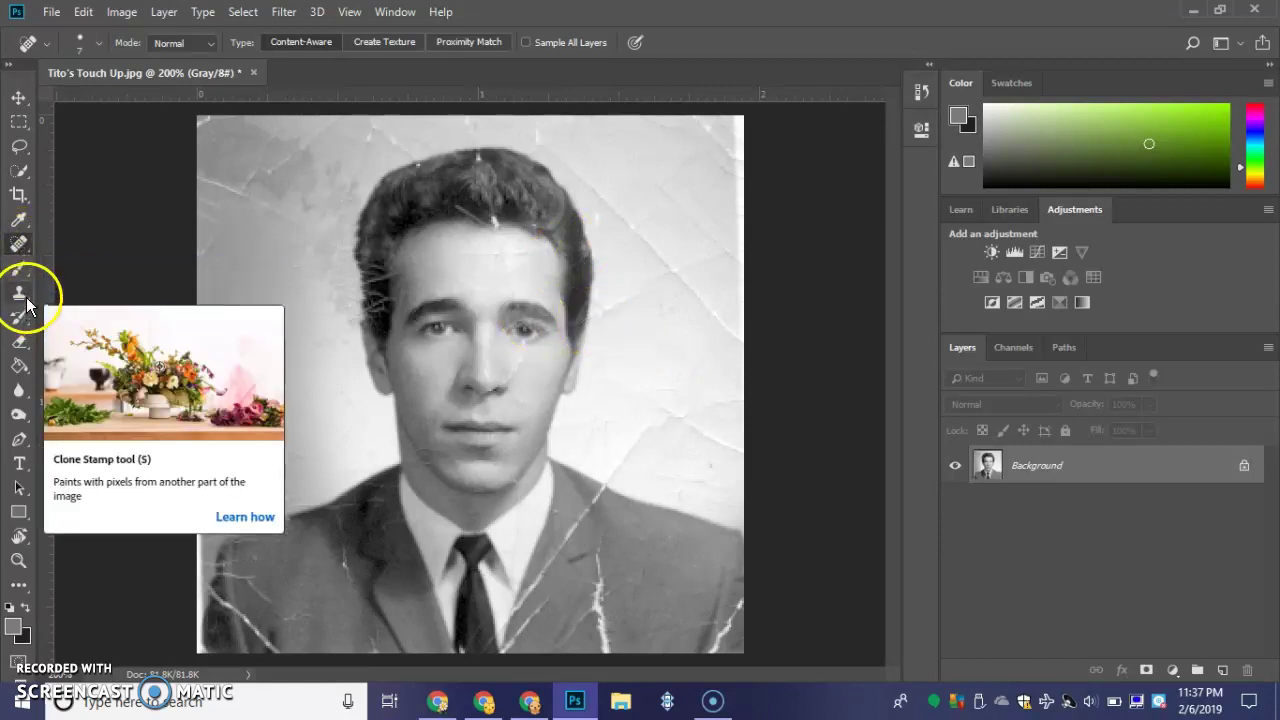
{"action": "left_click", "coordinate": [24, 256]}
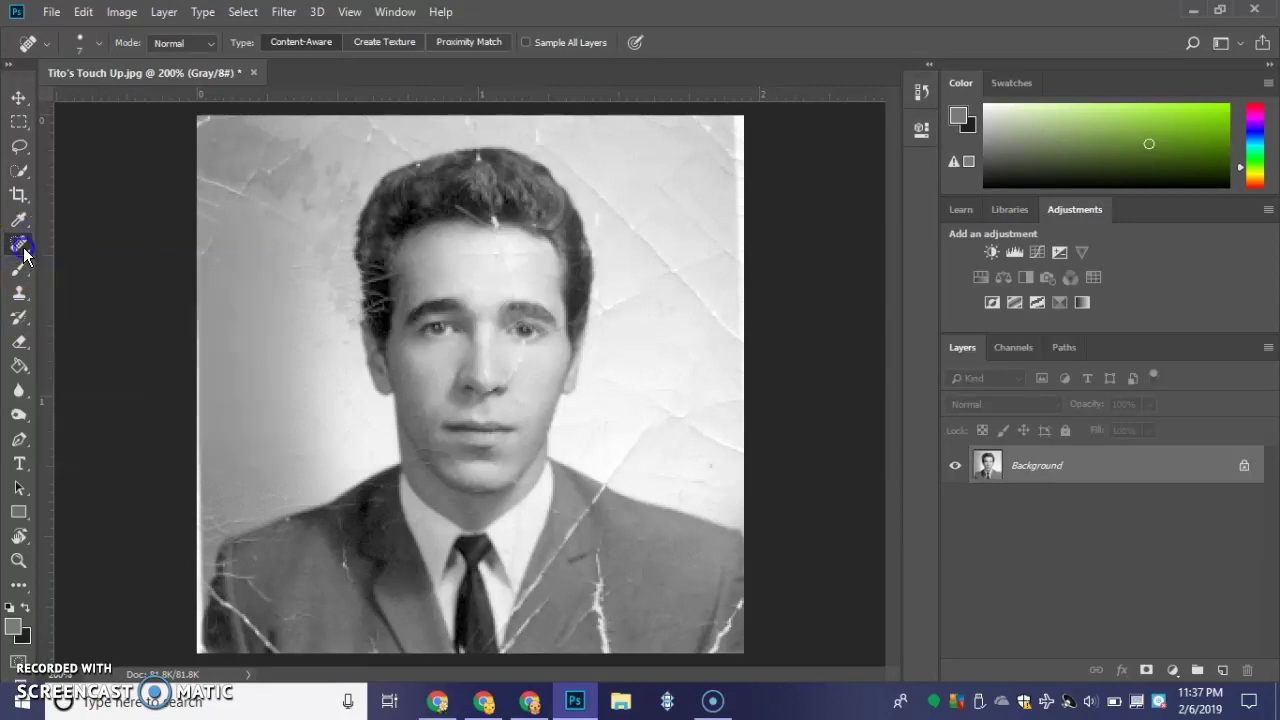
{"action": "right_click", "coordinate": [24, 250]}
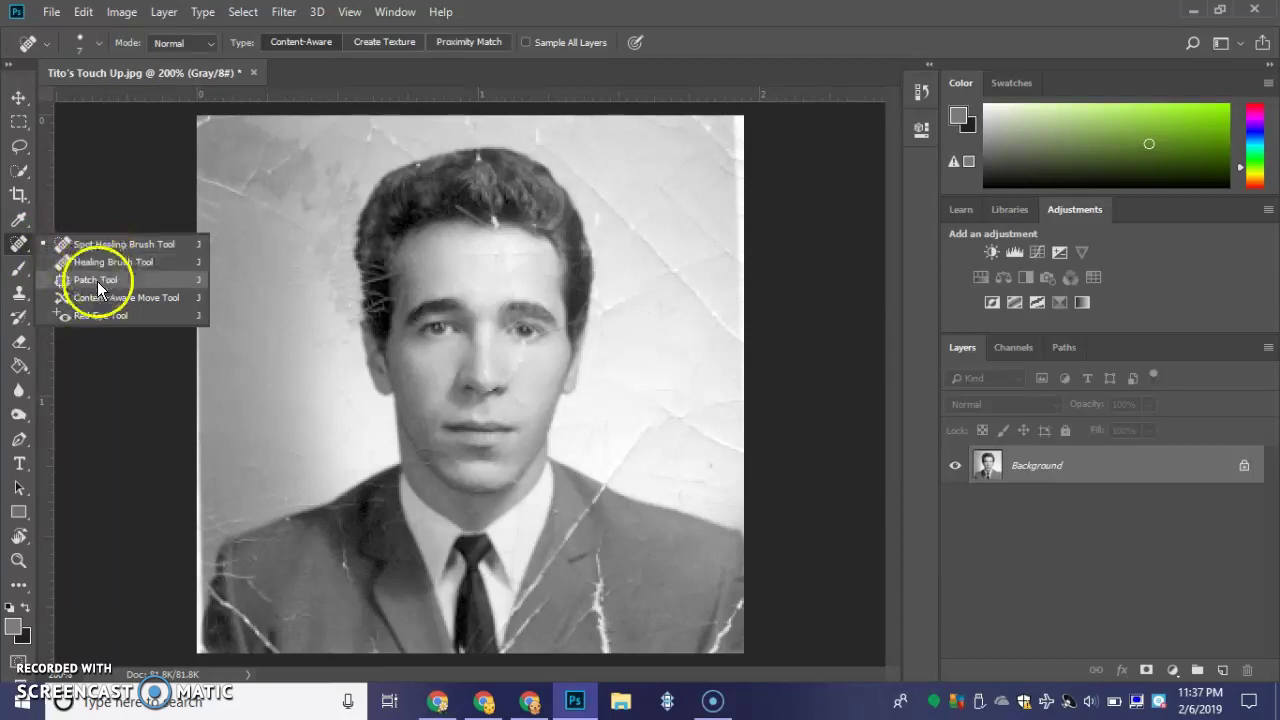
{"action": "left_click", "coordinate": [103, 191]}
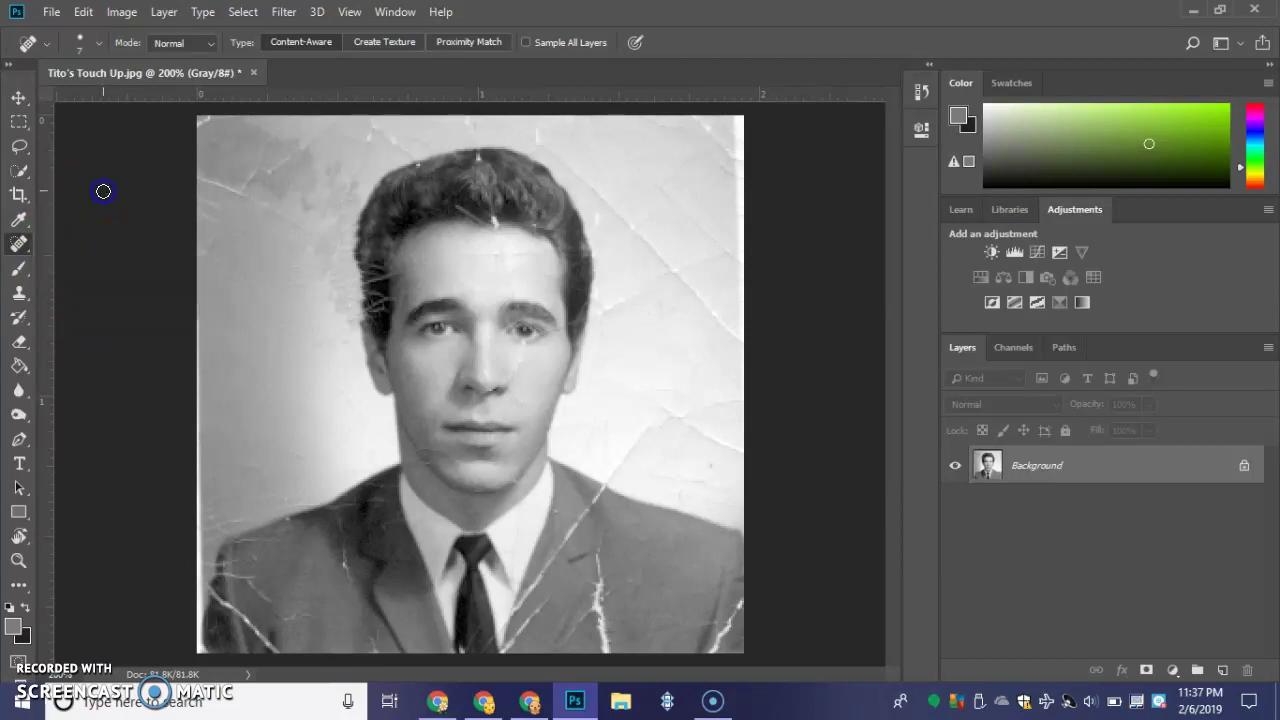
{"action": "left_click", "coordinate": [21, 297]}
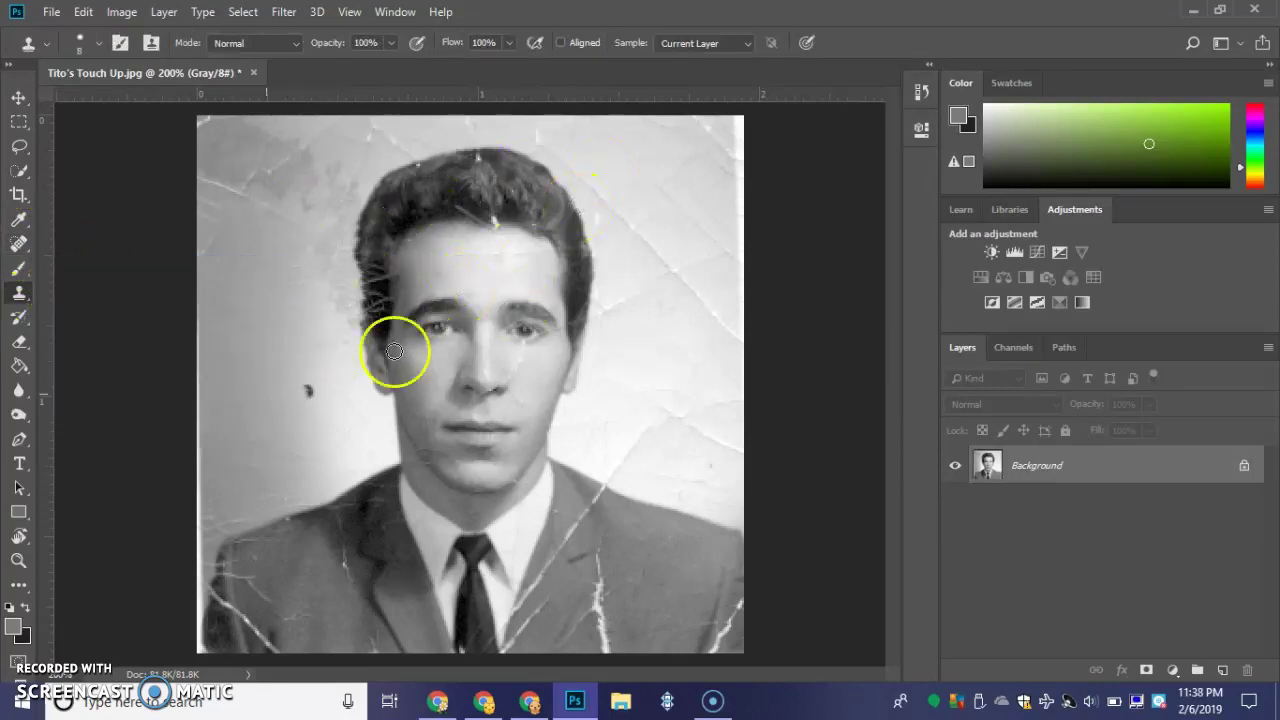
{"action": "left_click", "coordinate": [489, 255]}
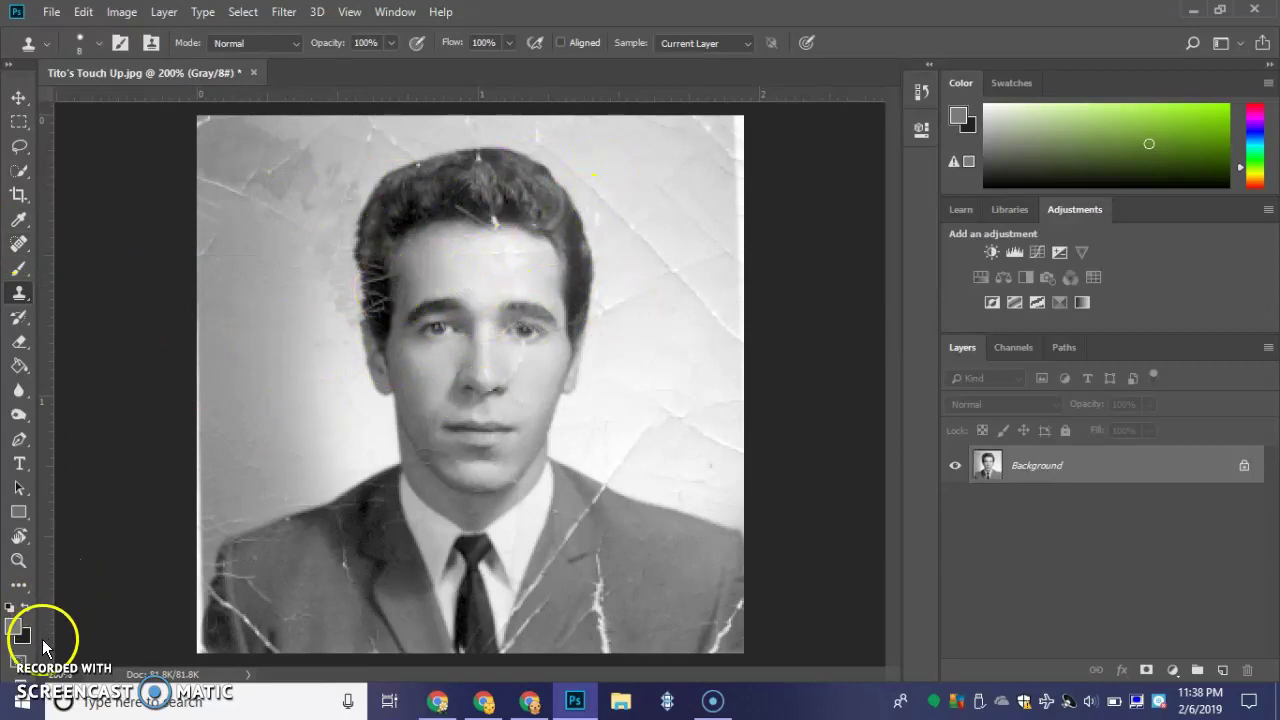